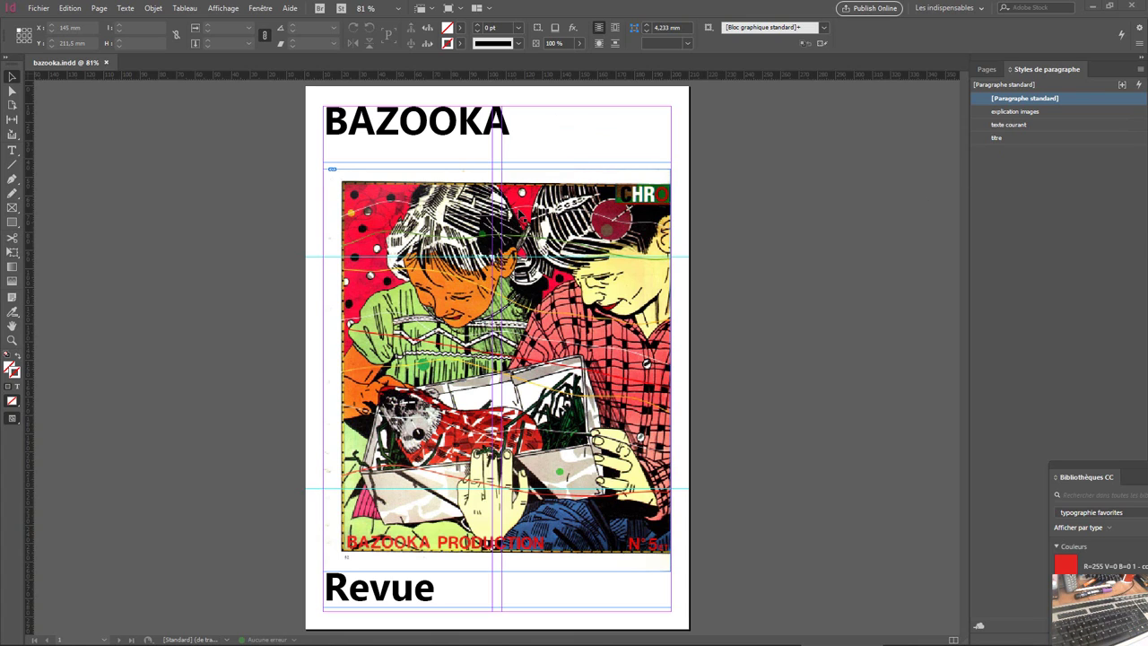
- Move the cover image up to Y 36 mm and place the "Revue" title beside "BAZOOKA" at X 117 mm, Y 11 mm
left_click(526, 221)
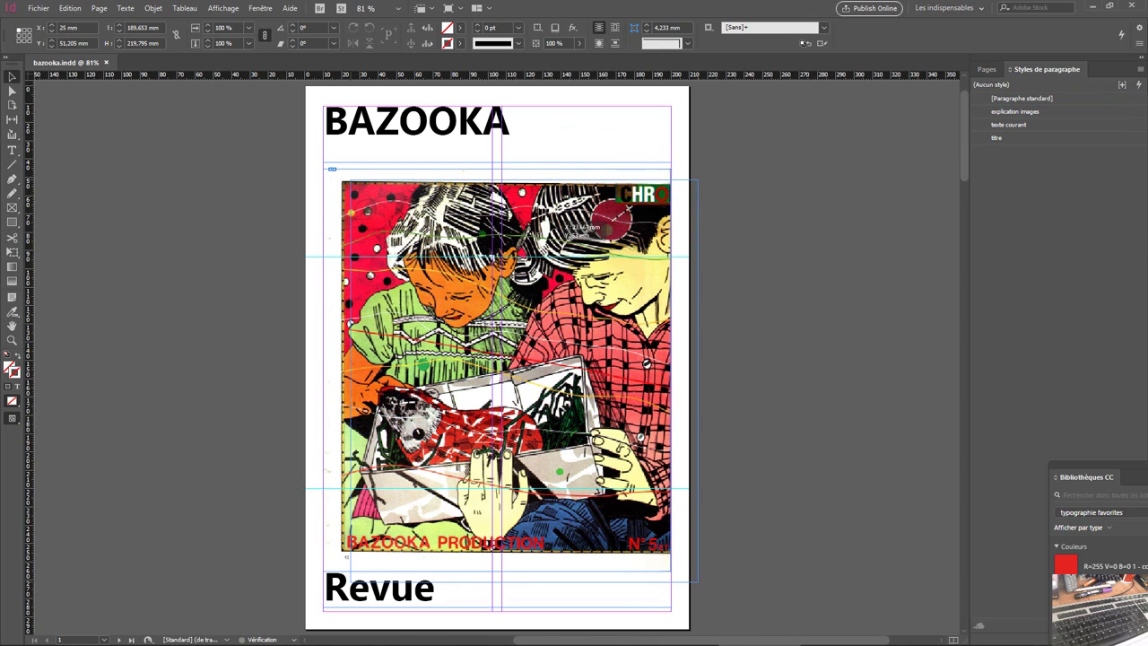
mouse_move(481, 190)
left_mouse_down()
mouse_move(474, 204)
mouse_move(474, 192)
left_mouse_up()
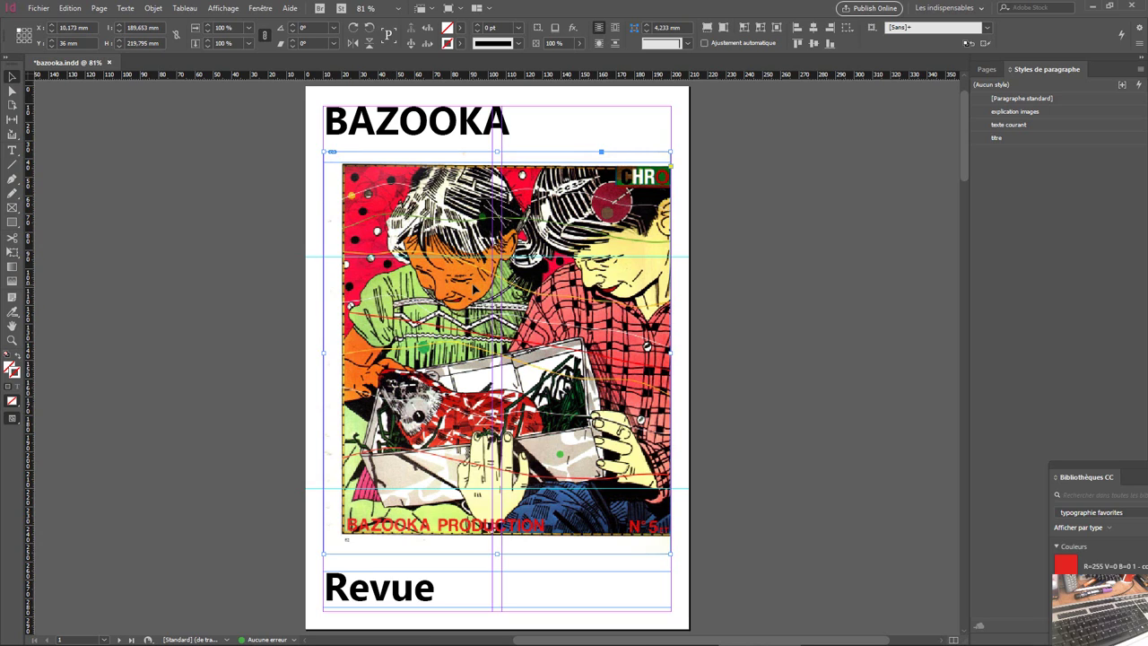
left_click_drag(357, 589, 549, 125)
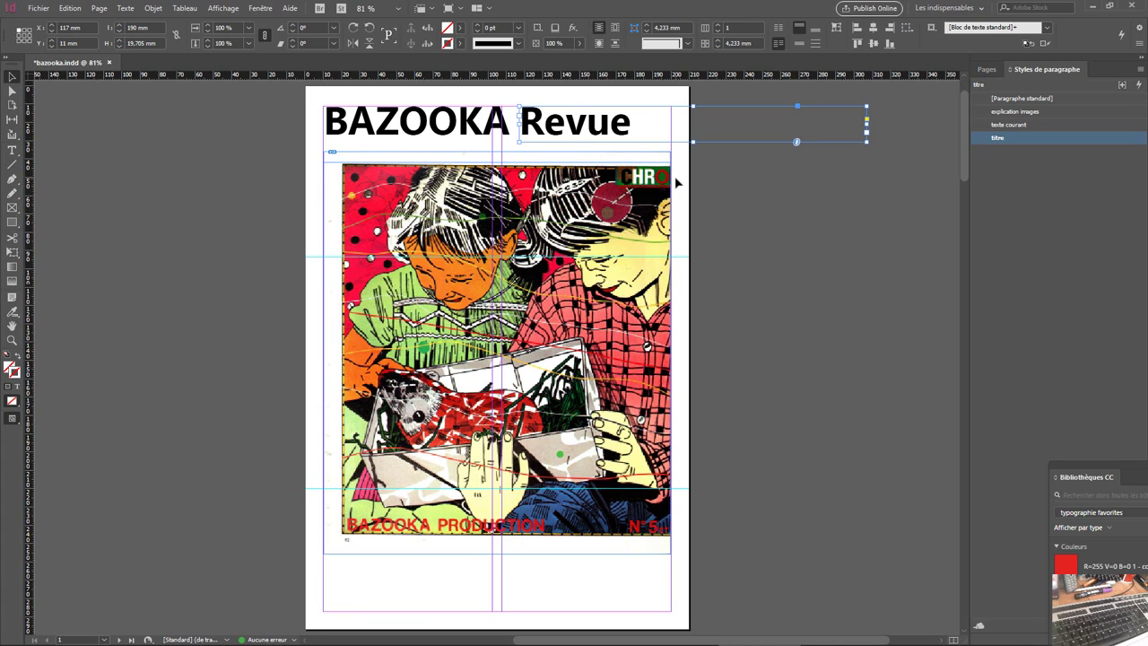
- Show the Layers (Calques) panel and dock it in the same group as Pages and Paragraph Styles
left_click(259, 9)
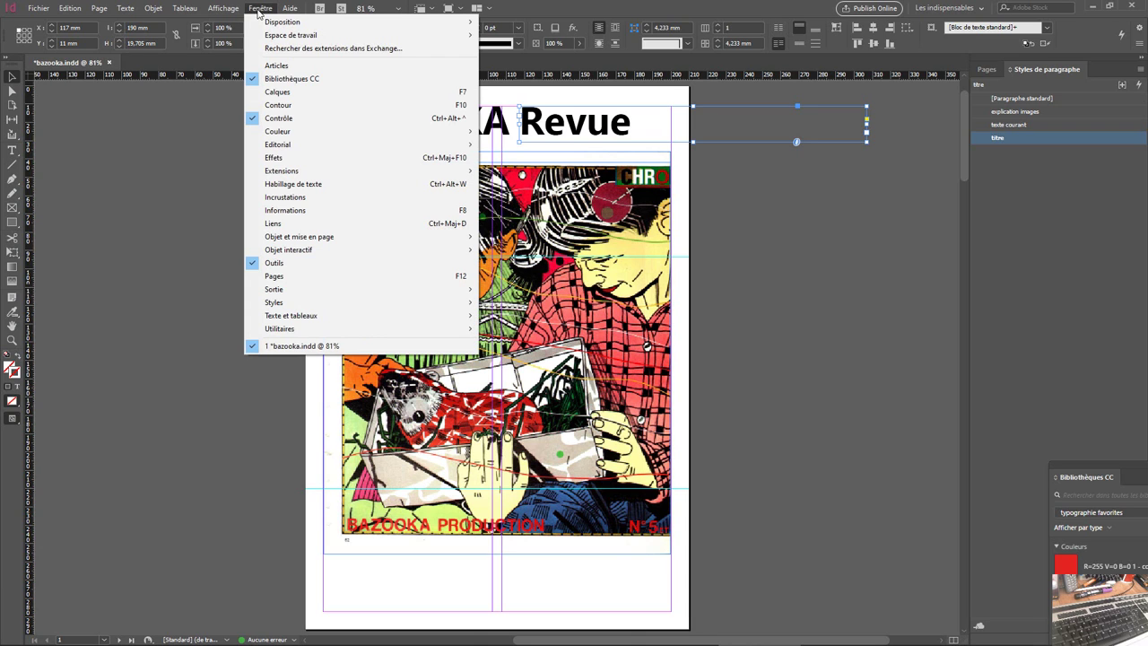
left_click(278, 92)
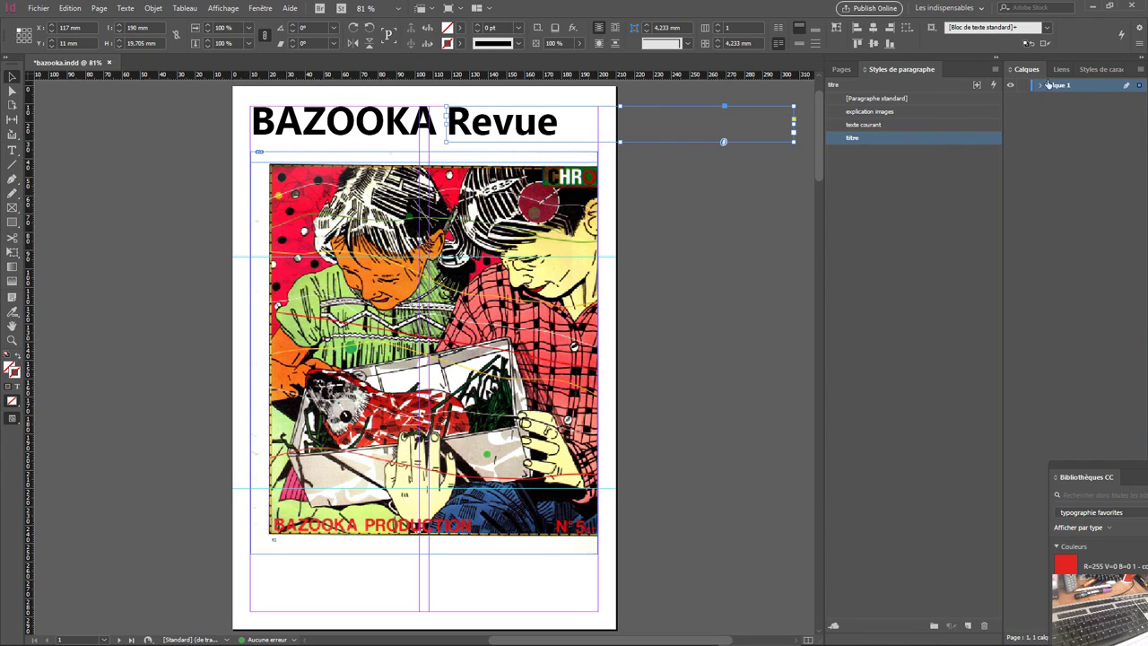
left_click_drag(1025, 71, 949, 78)
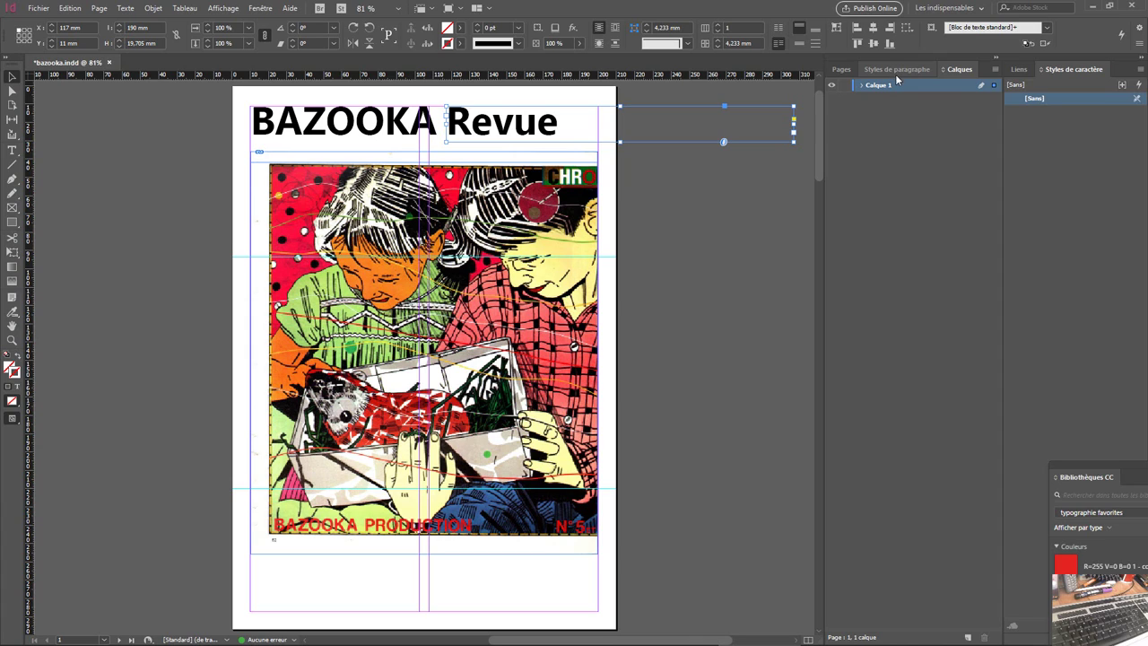
left_click(841, 69)
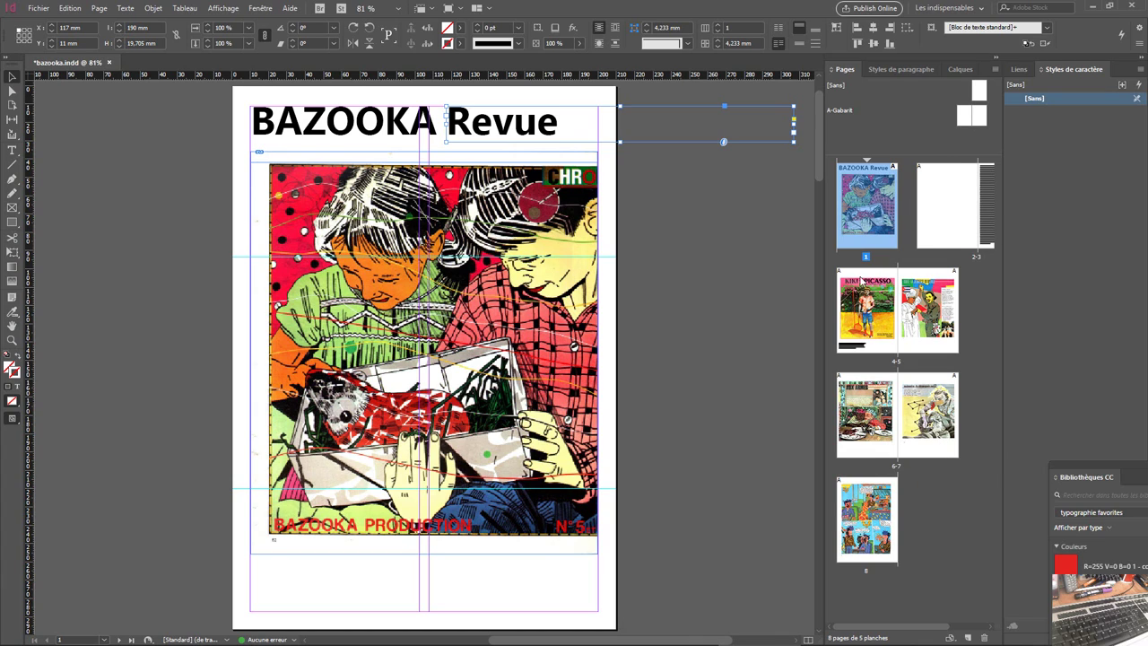
left_click(891, 70)
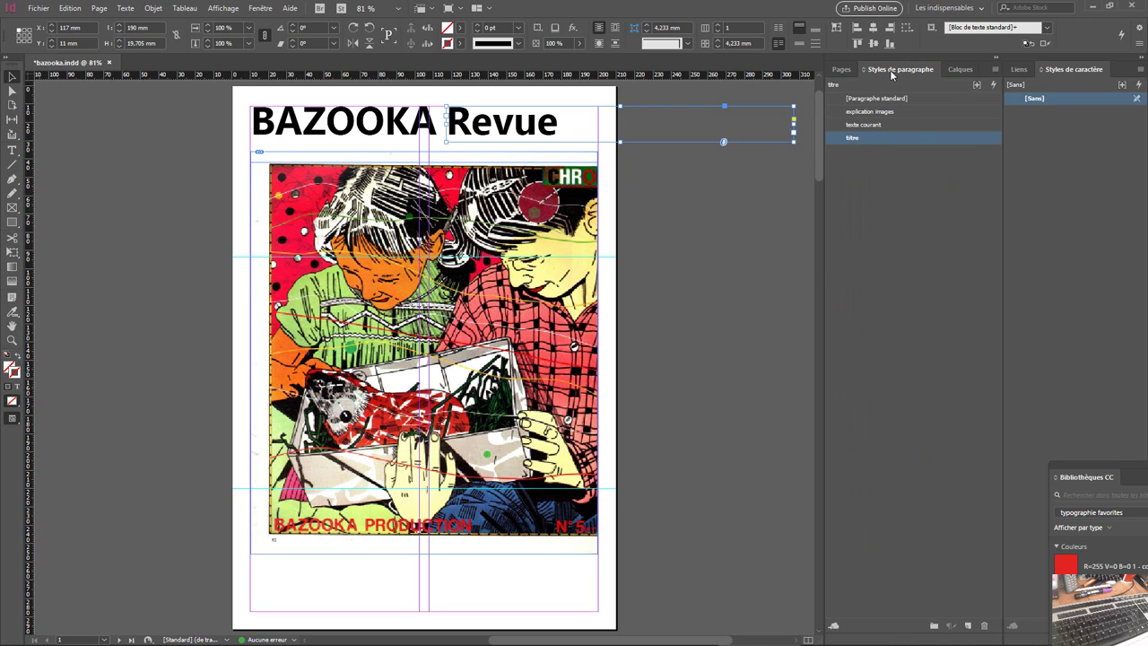
left_click(874, 126)
left_click(864, 139)
left_click(958, 70)
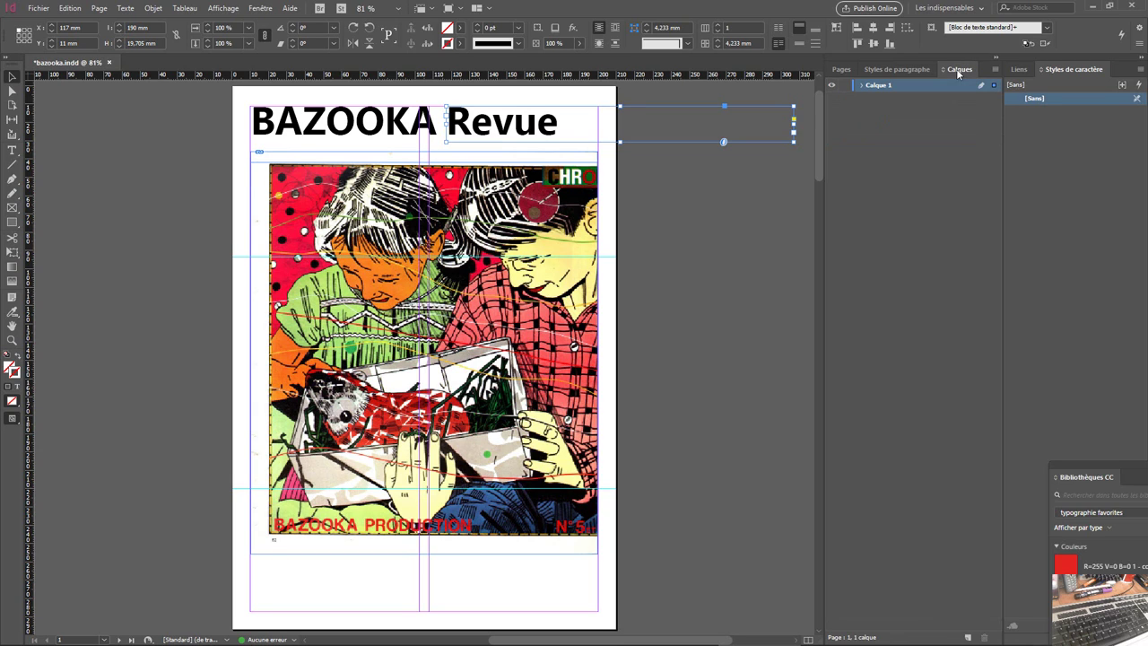
- Rename the layer "Calque 1" as "image"
double_click(879, 86)
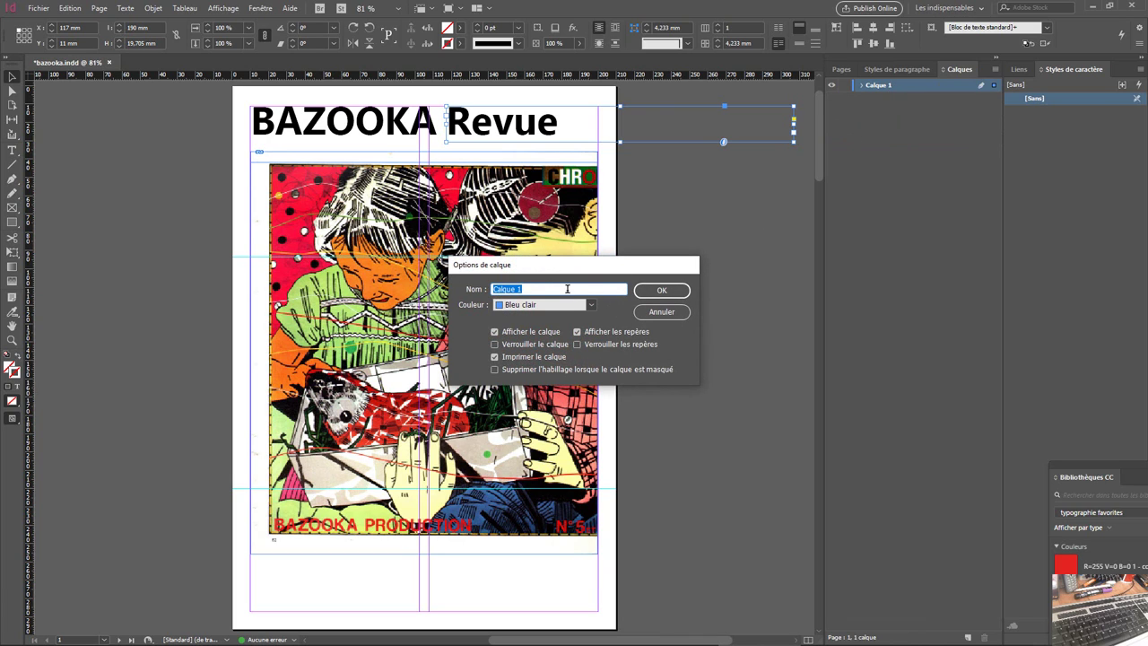
left_click_drag(565, 289, 468, 290)
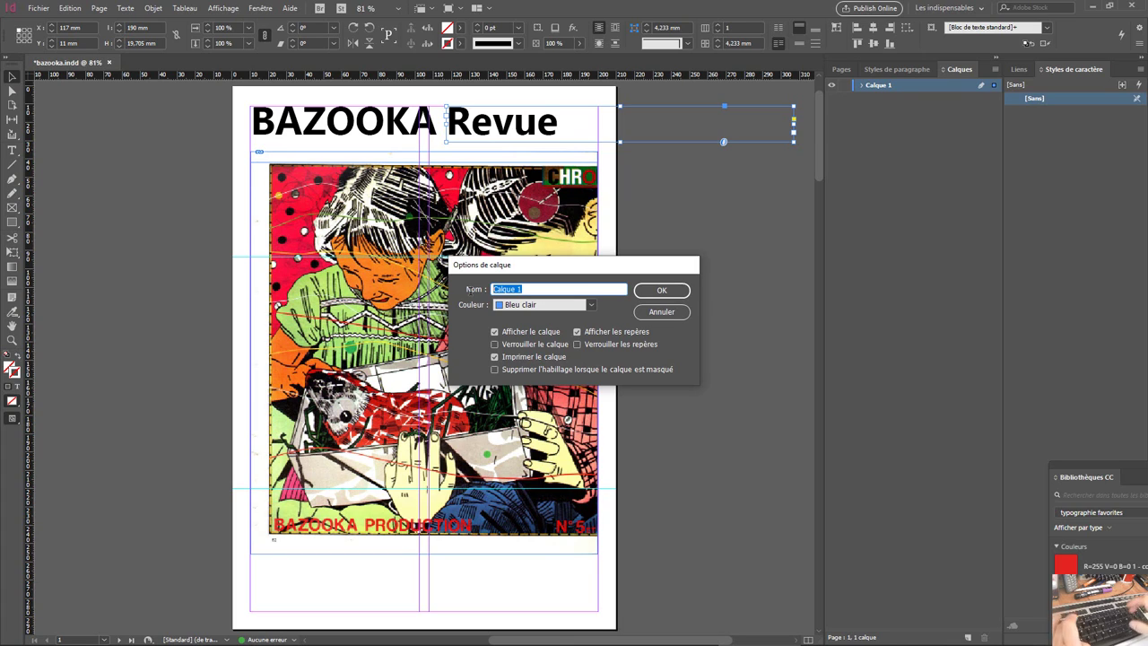
type("i")
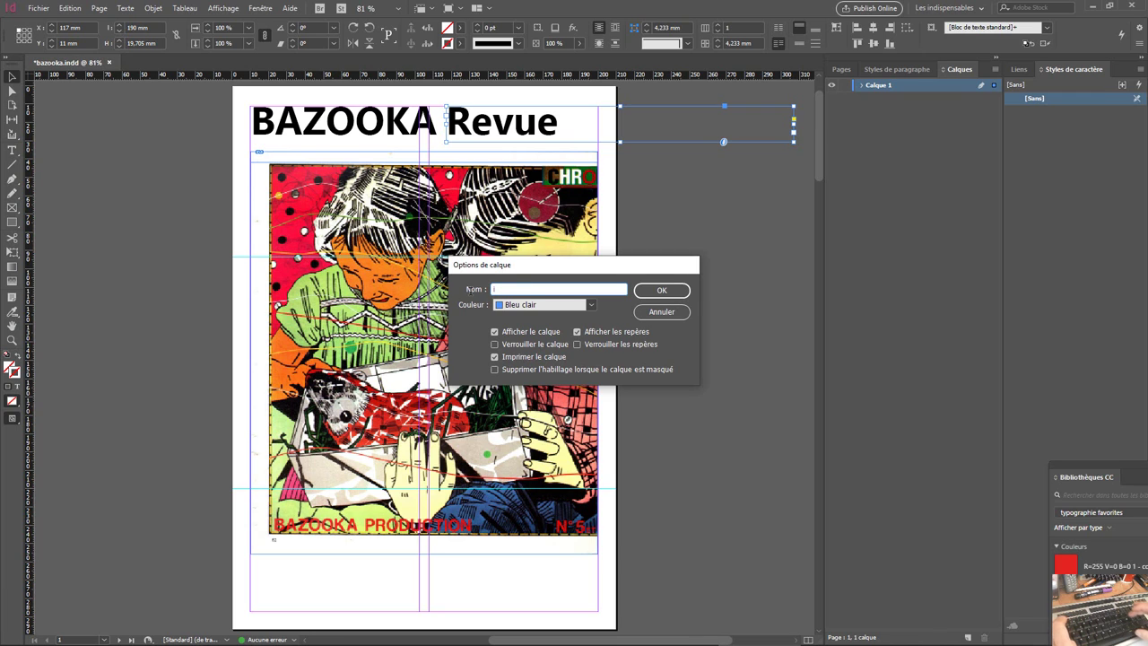
type("mage")
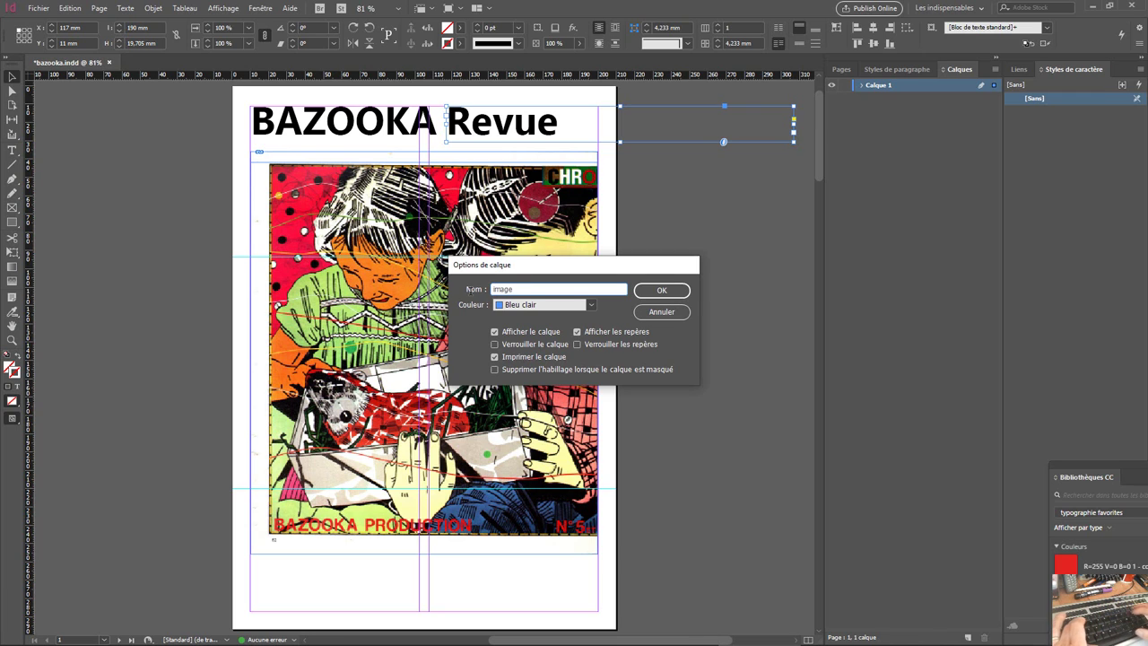
key("Return")
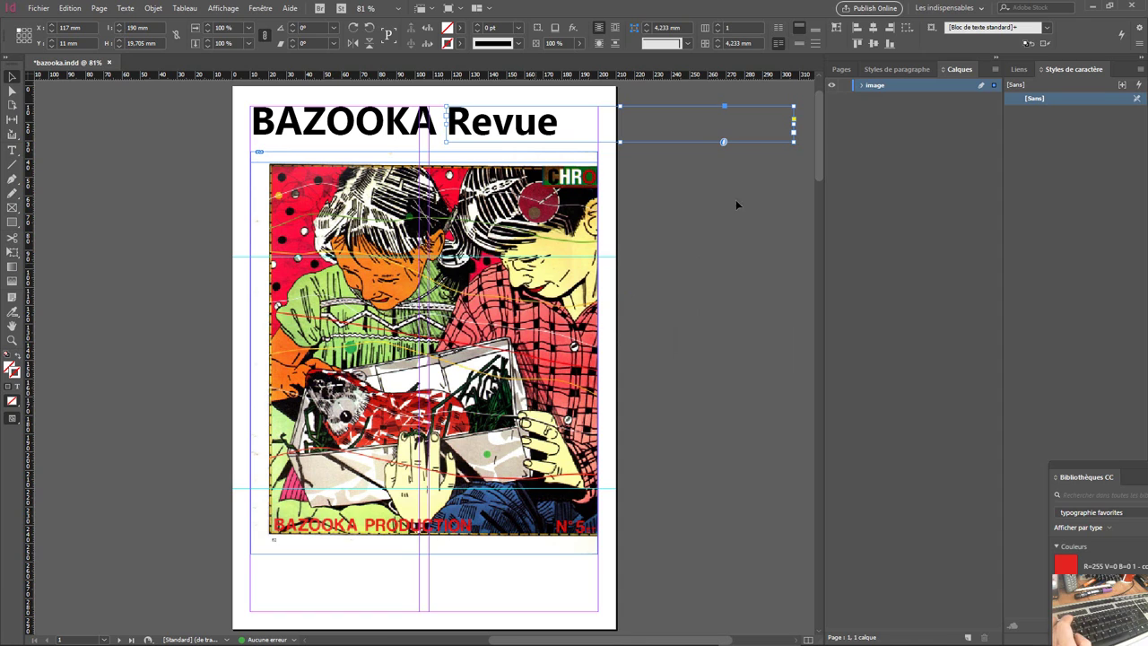
- Create a new layer named "texte" with the red layer colour
left_click(997, 70)
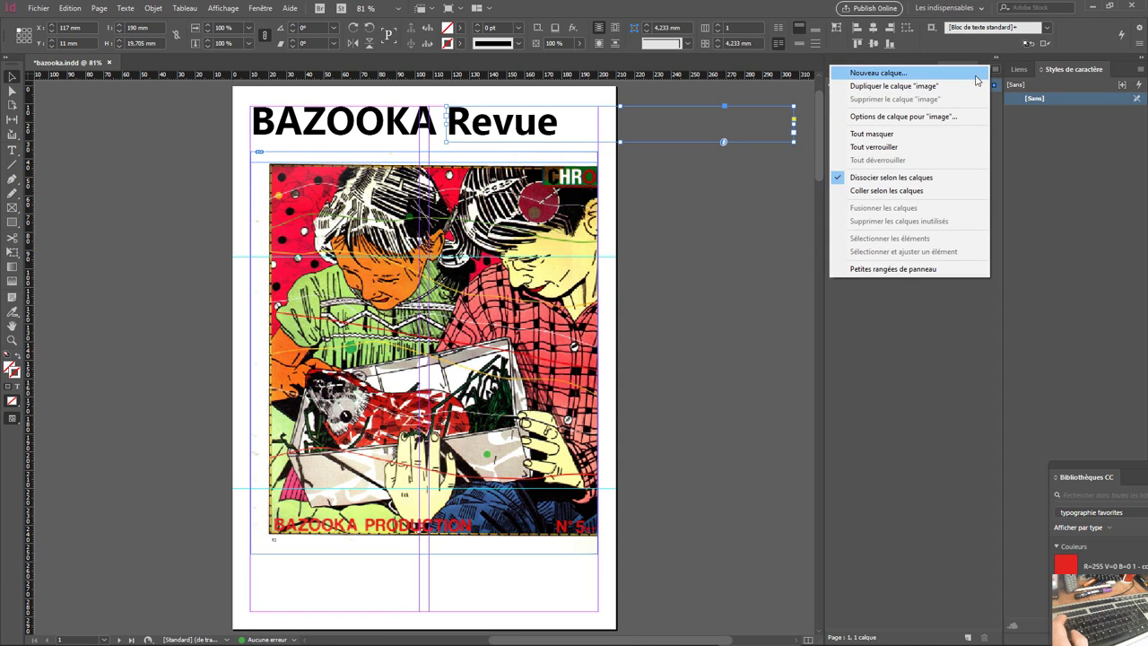
left_click(959, 81)
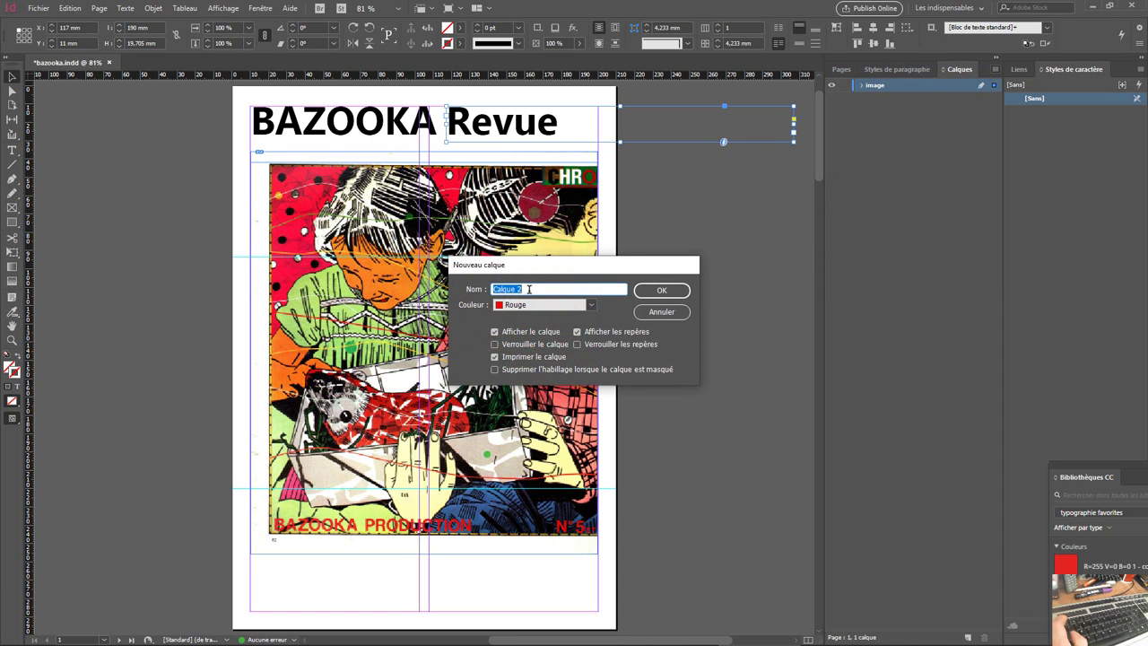
type("tex")
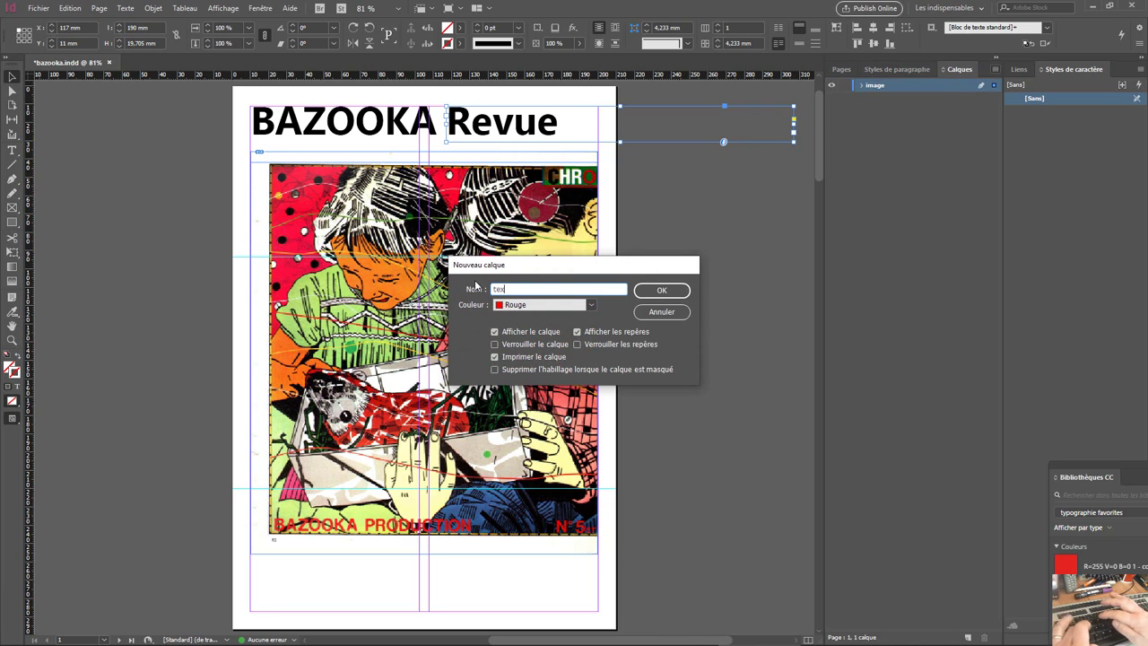
type("te")
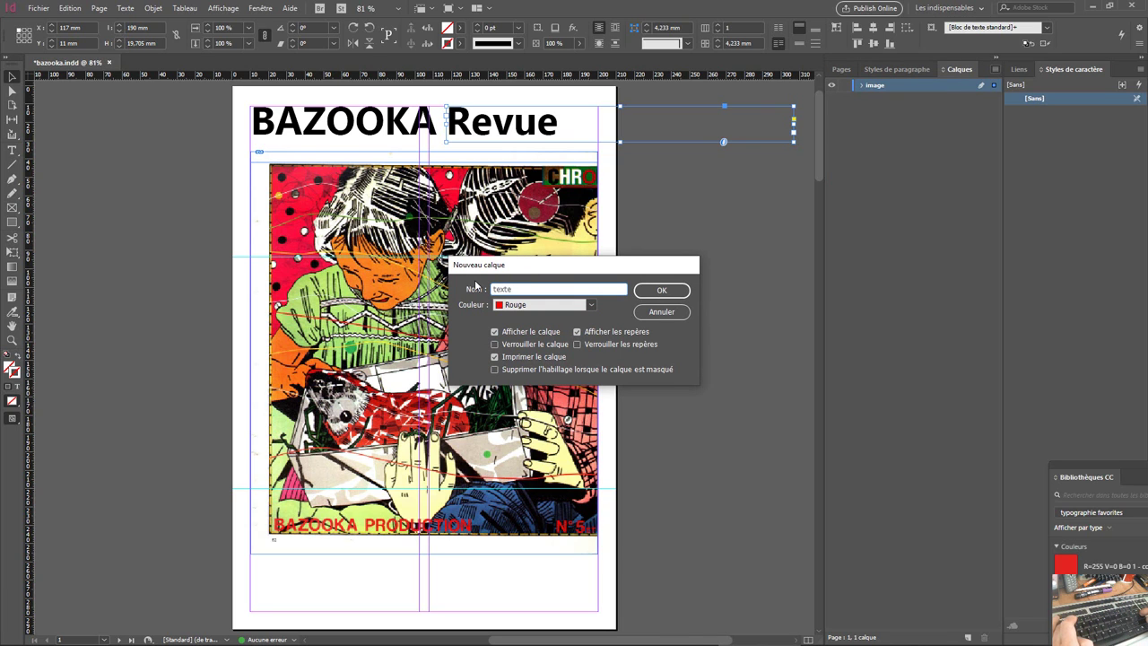
key("Return")
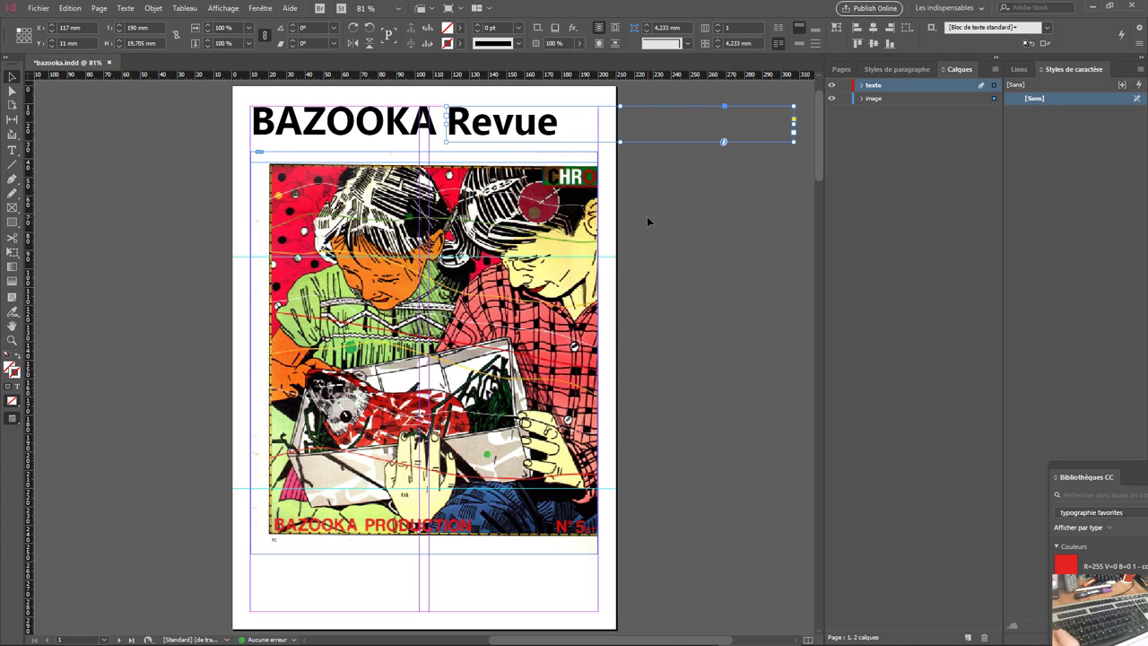
- Cut both title frames, "BAZOOKA" and "Revue", from the "image" layer
left_click(369, 130)
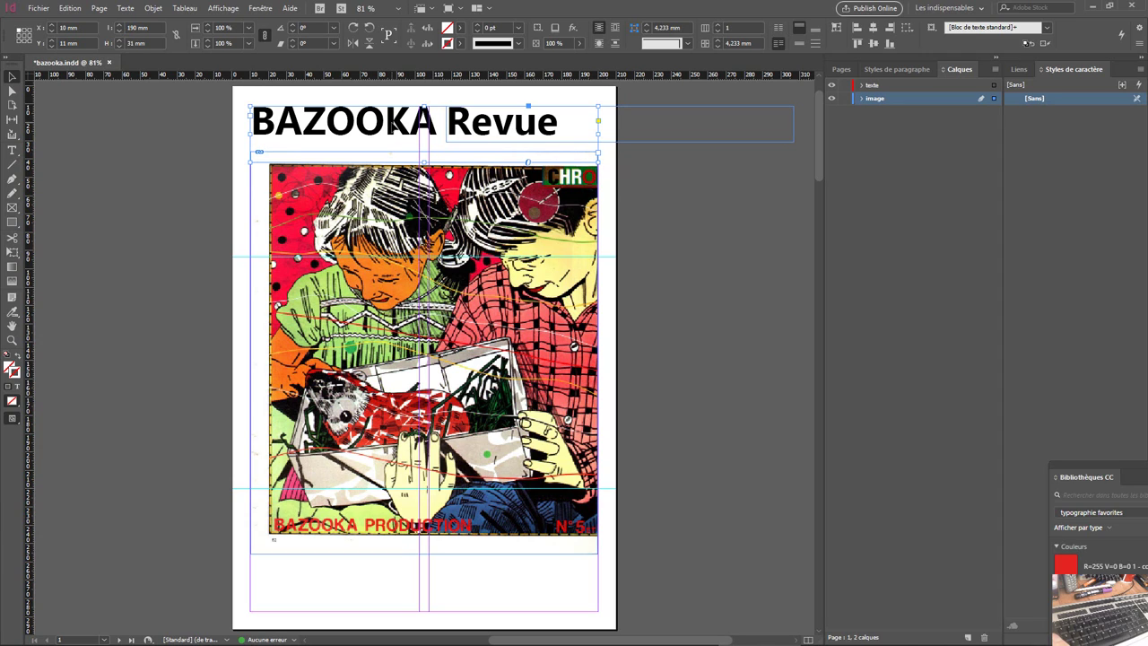
left_click(469, 132, "shift")
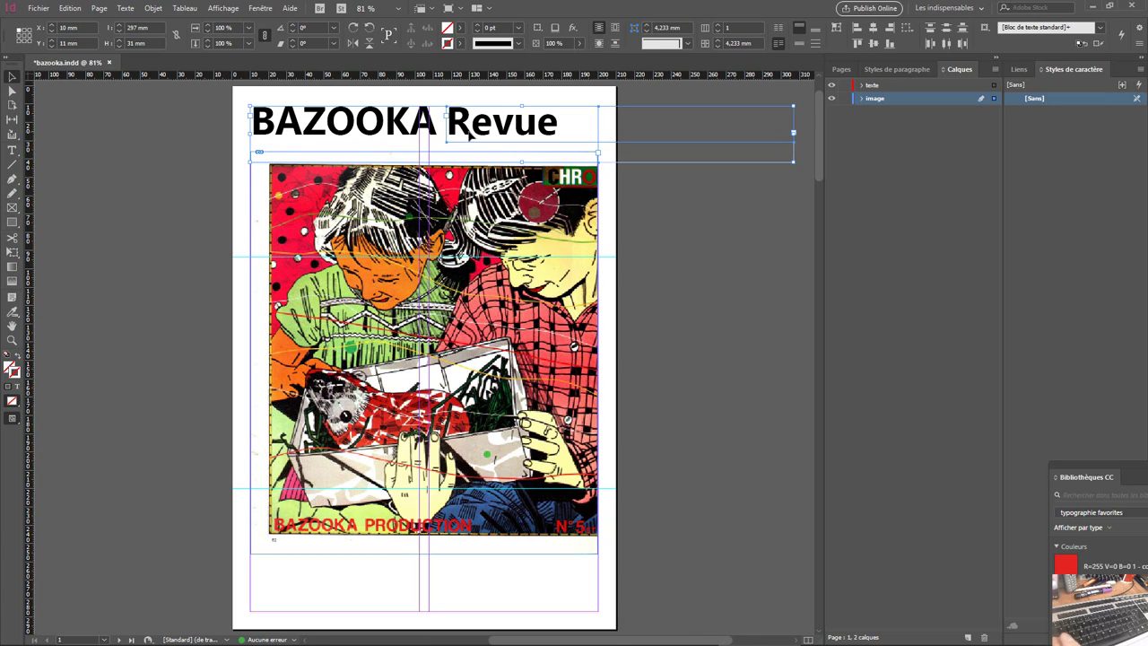
left_click_drag(349, 97, 481, 130)
key("Delete")
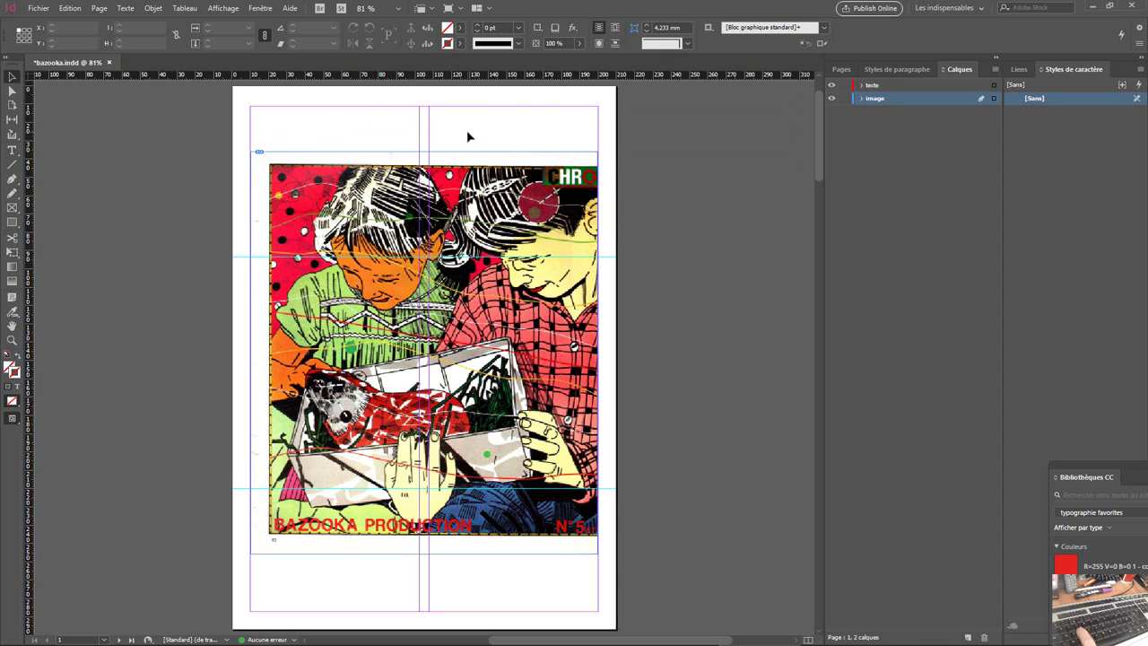
- Lock the "image" layer and make "texte" the active layer
left_click(844, 98)
left_click(844, 99)
left_click(841, 103)
left_click(873, 86)
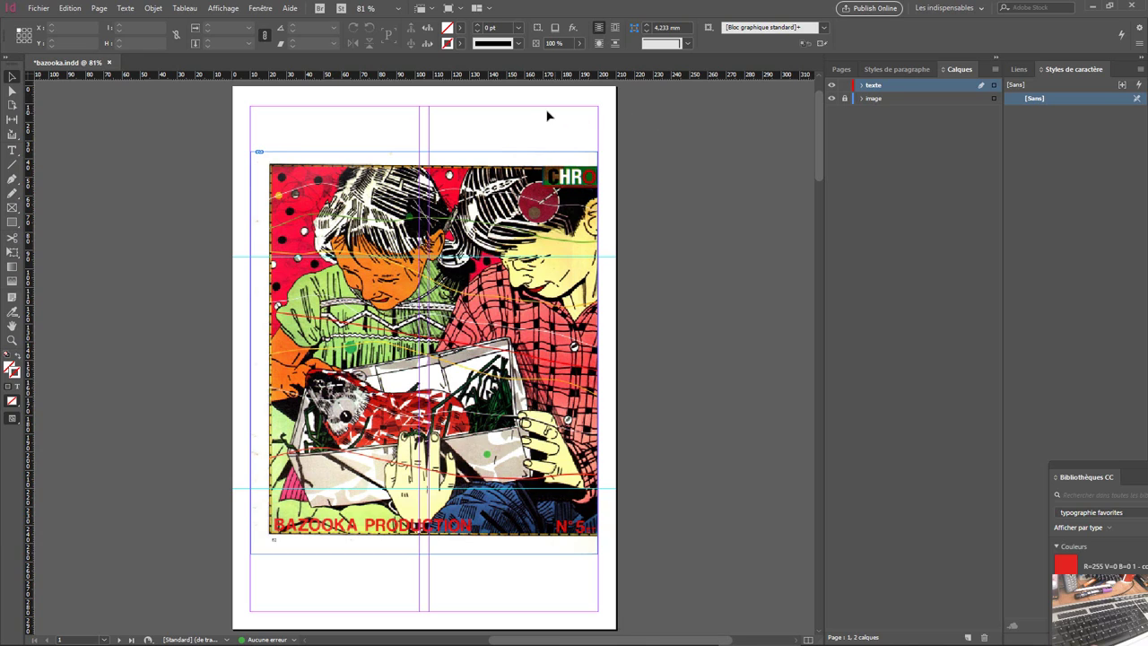
- Paste the two titles onto the "texte" layer and move them above the cover image, at about X 10 mm, Y 11 mm
key("ctrl+v")
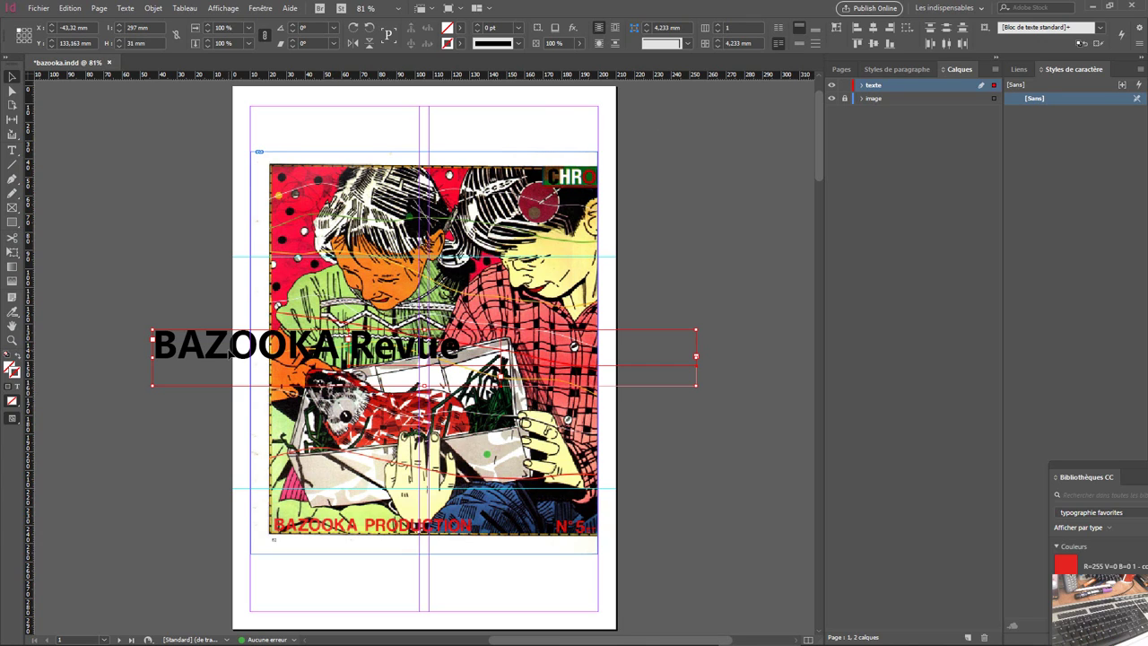
left_click_drag(231, 352, 340, 131)
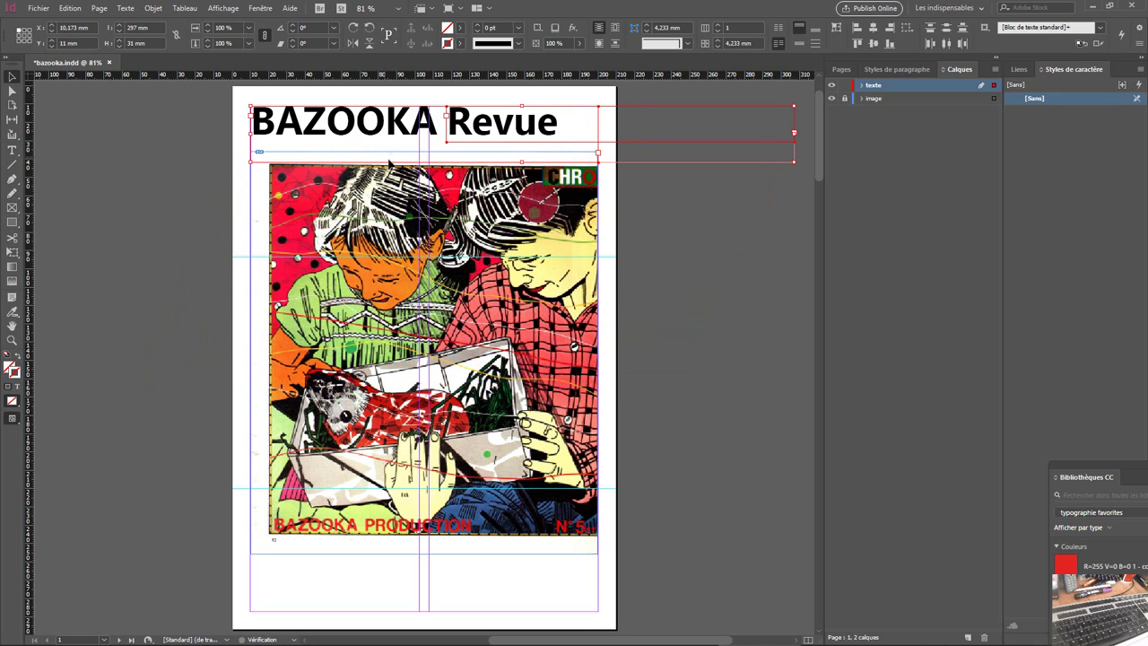
left_click(604, 201)
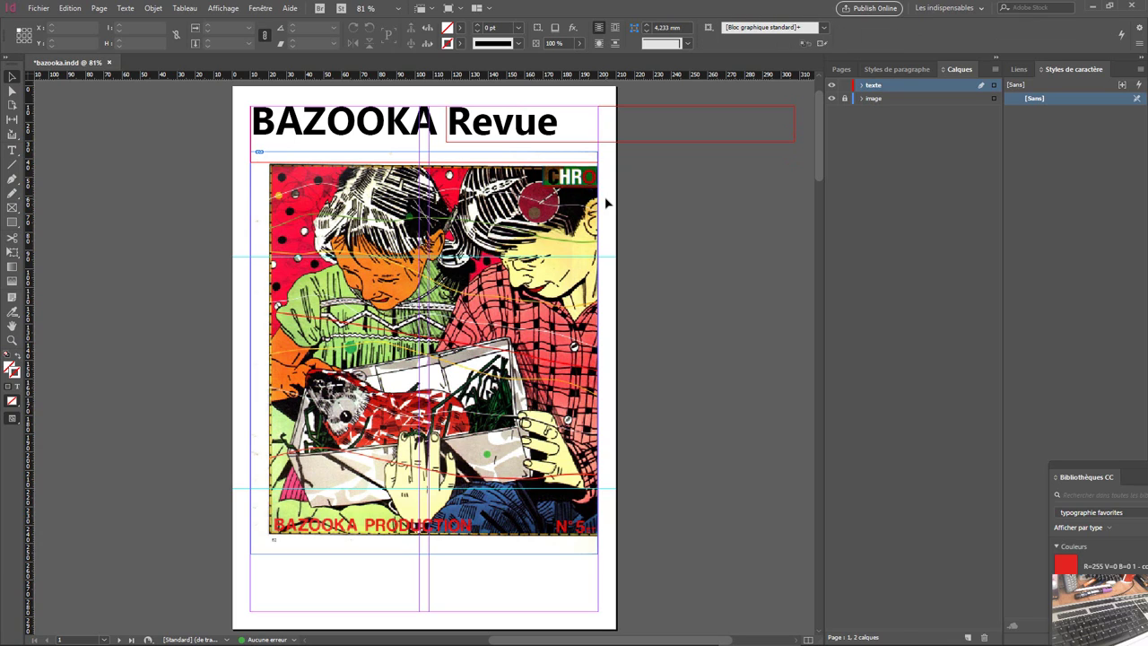
- Lock and hide the "texte" layer and unlock the "image" layer
left_click(845, 87)
left_click(844, 99)
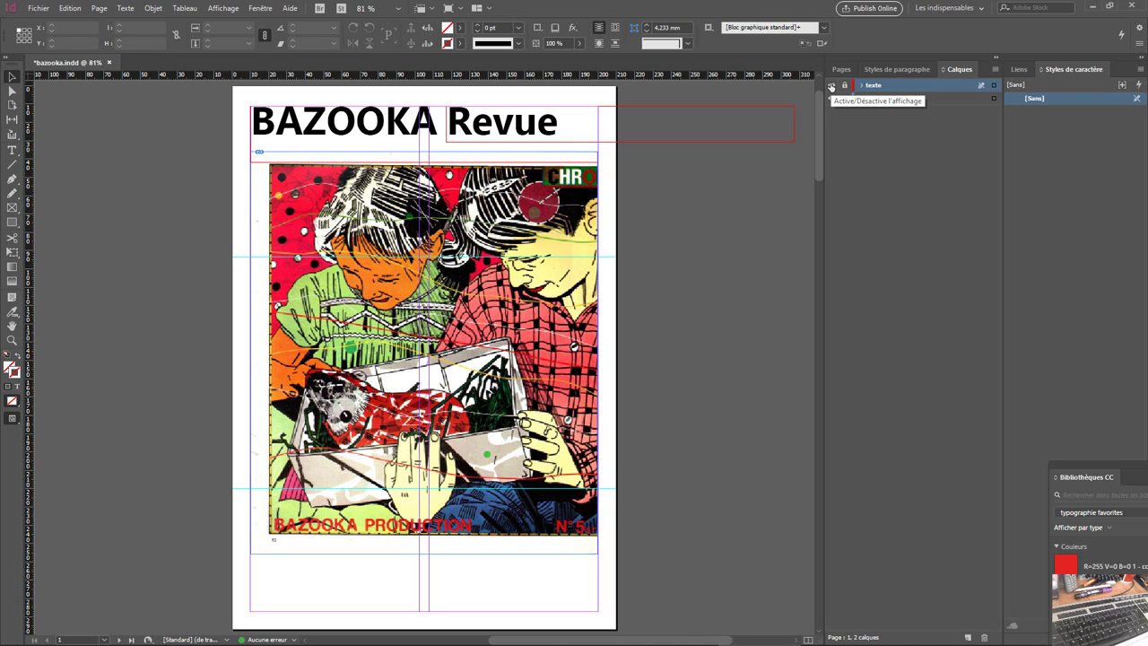
left_click(831, 85)
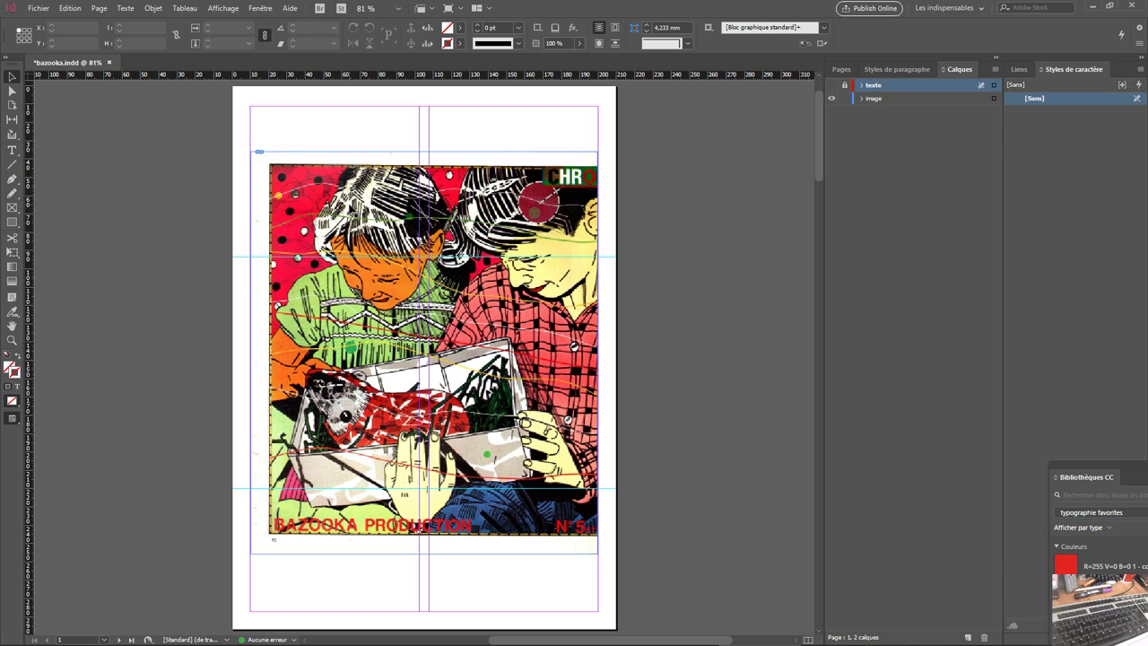
- Enlarge the cover image's frame to the full page, 210 × 297 mm, starting at X 0, Y 0
left_click(349, 210)
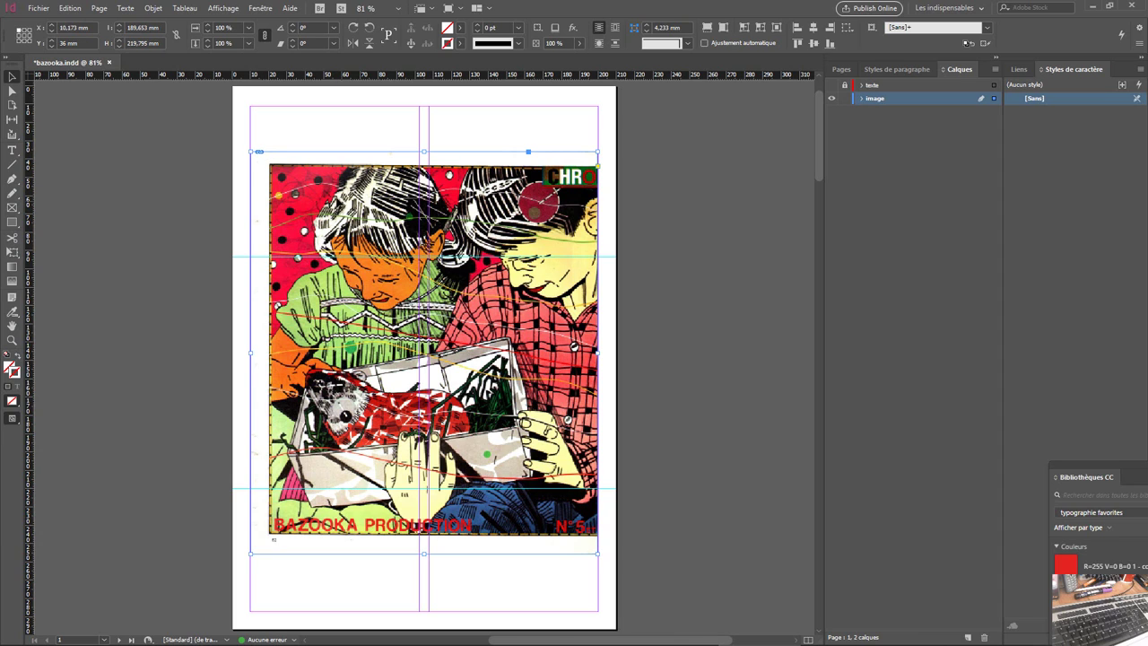
left_click_drag(250, 152, 233, 86)
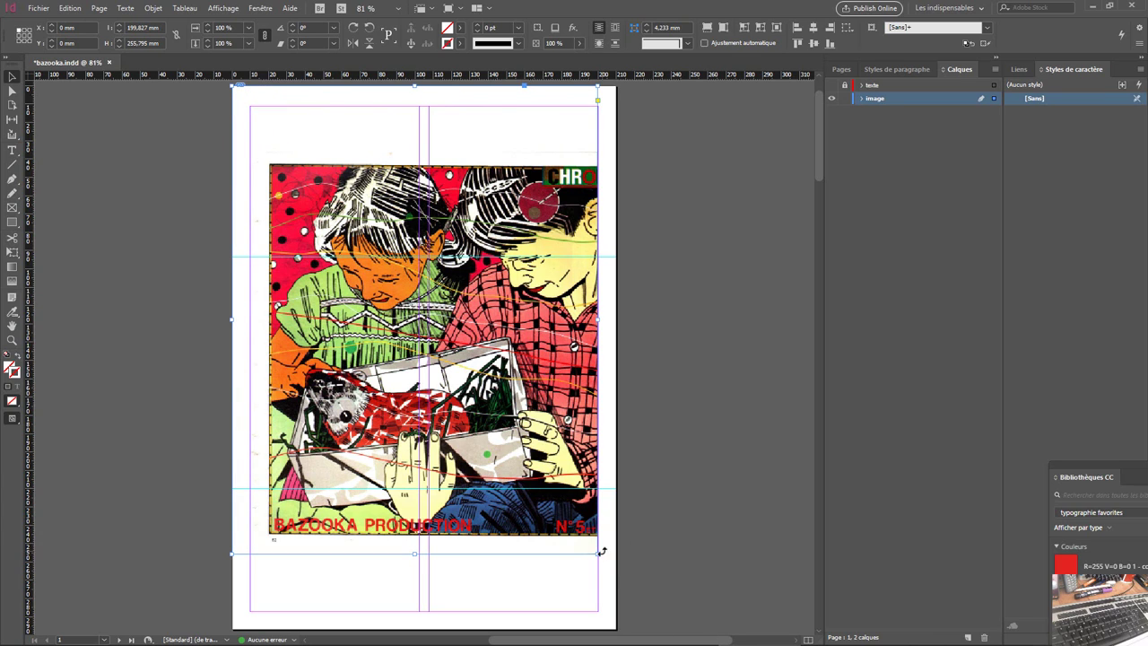
left_click_drag(601, 551, 617, 628)
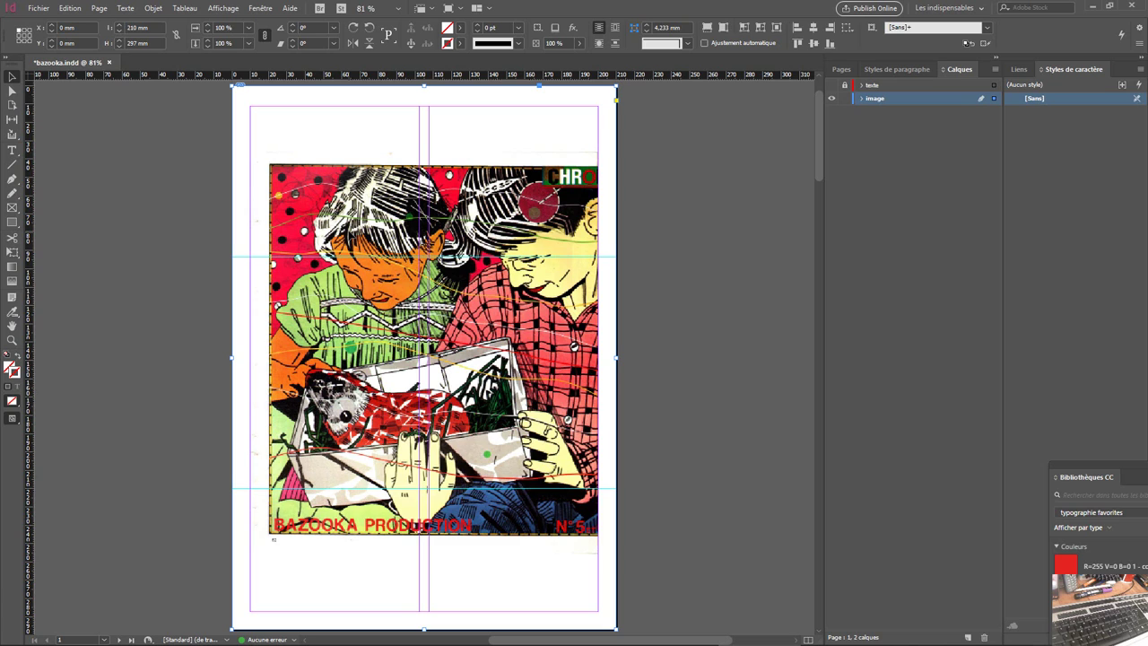
- Fit the cover image proportionally within its full-page frame
right_click(351, 235)
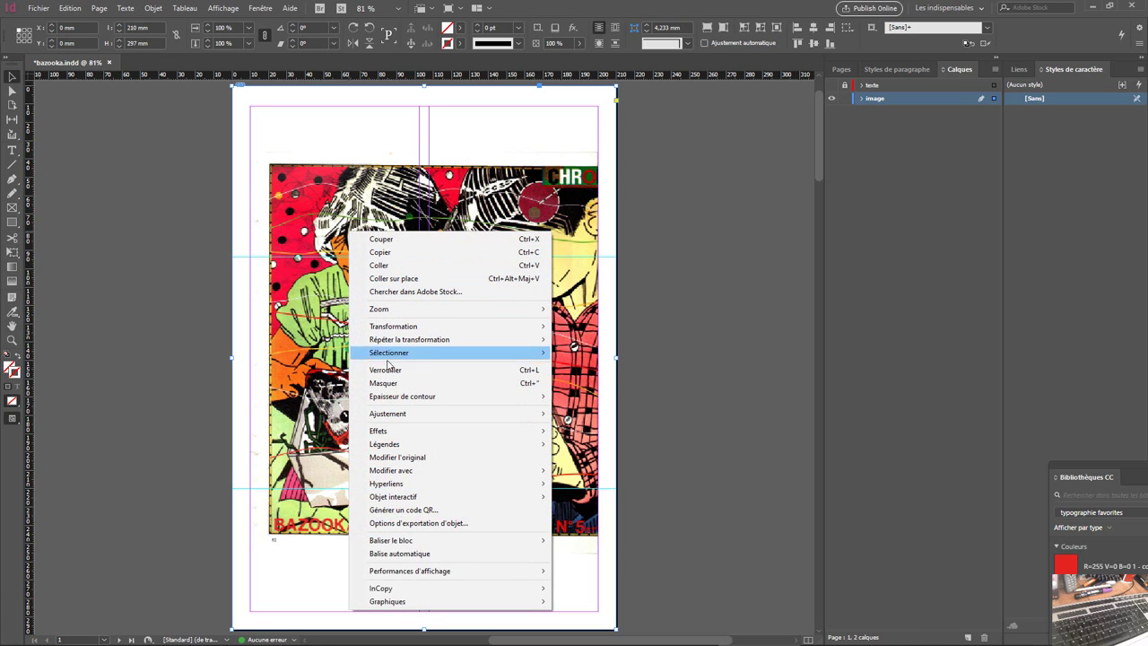
mouse_move(401, 418)
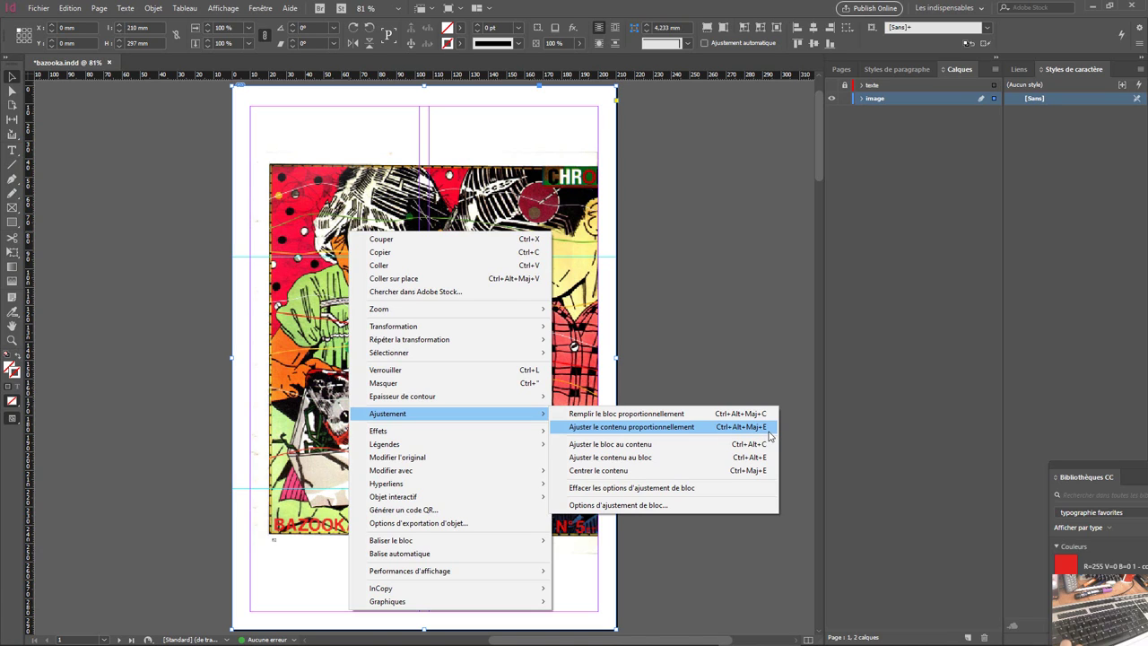
left_click(768, 432)
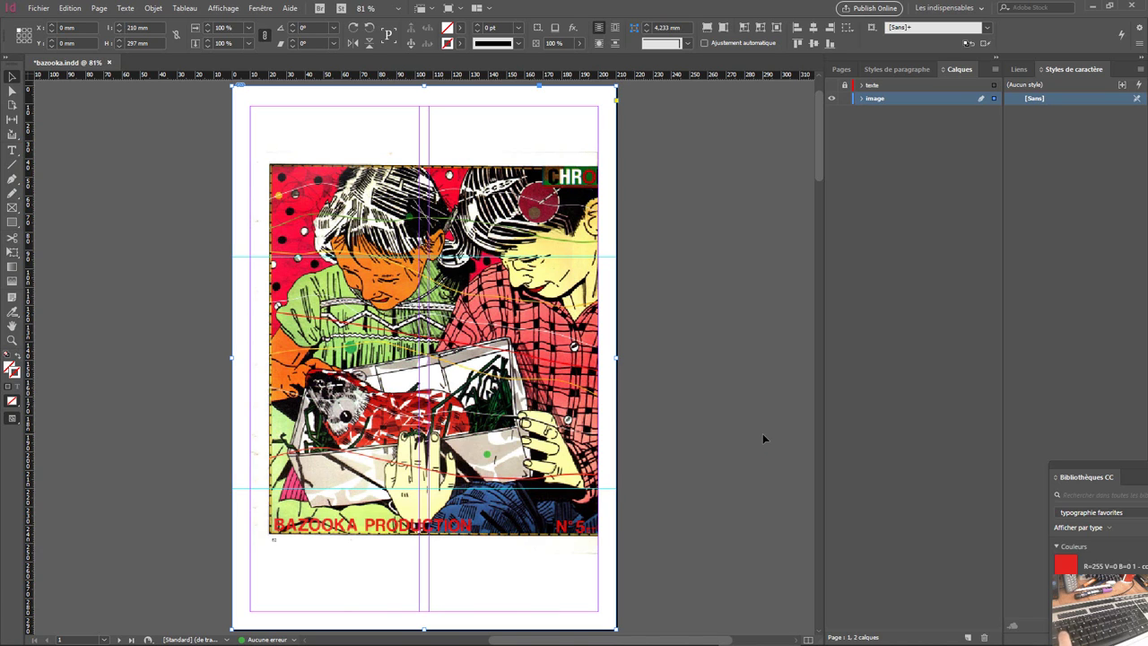
key("ctrl+alt+shift+c")
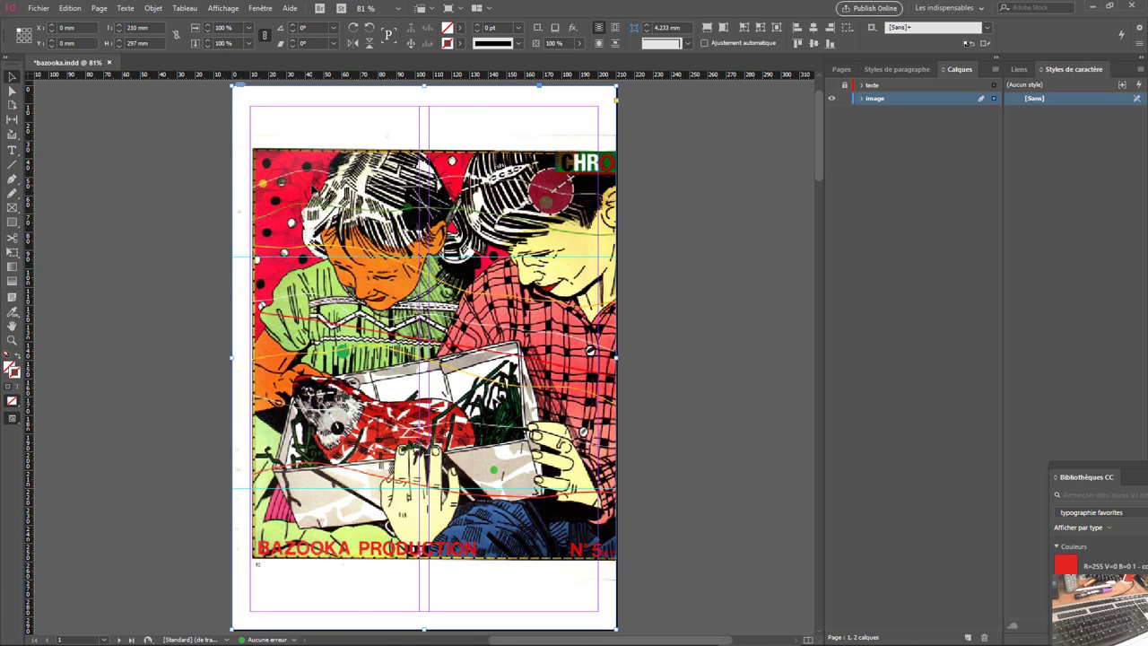
- Try scaling the cover image inside its frame to about 325 × 377 mm to cover the page, and show the "texte" layer
left_click(314, 188)
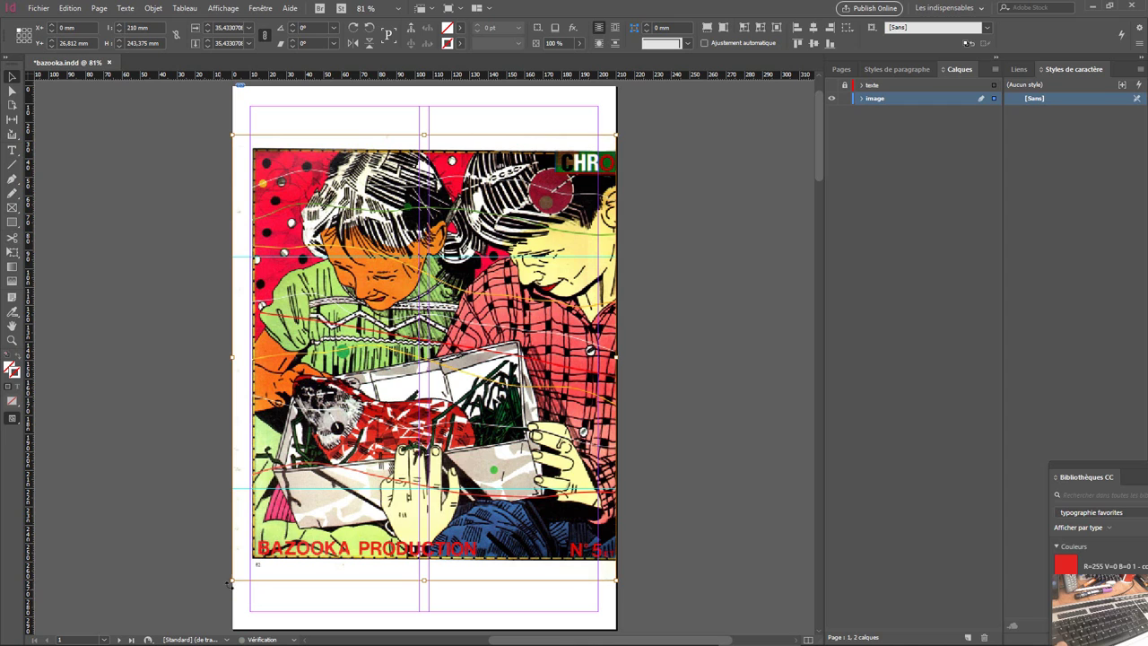
left_click_drag(234, 581, 190, 617)
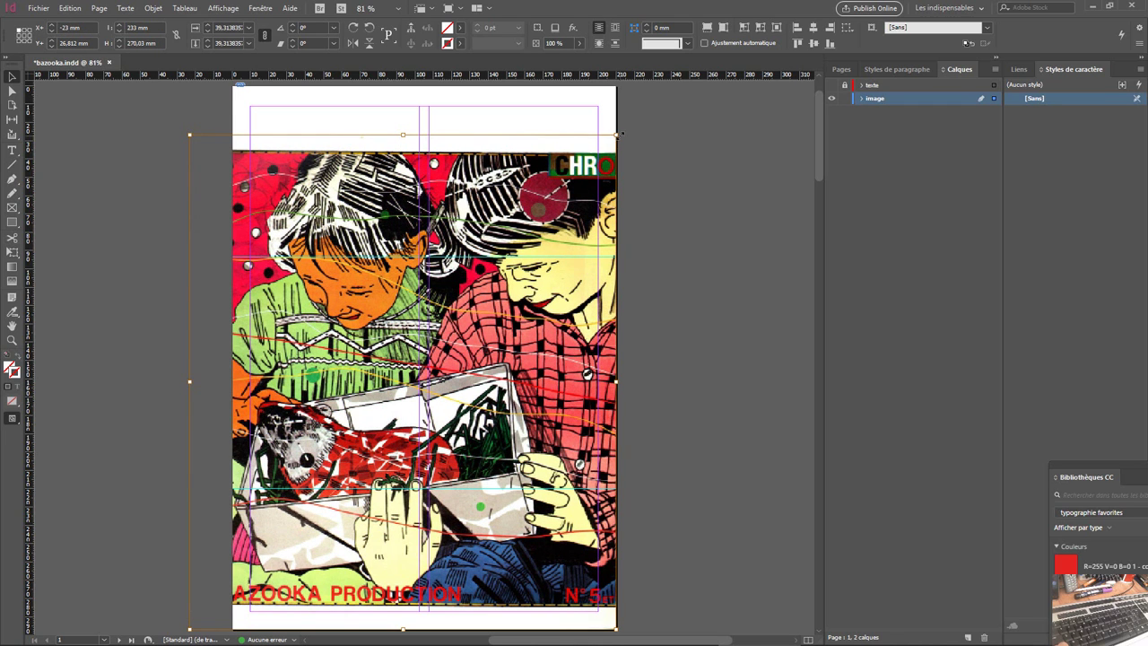
left_click_drag(616, 134, 662, 85)
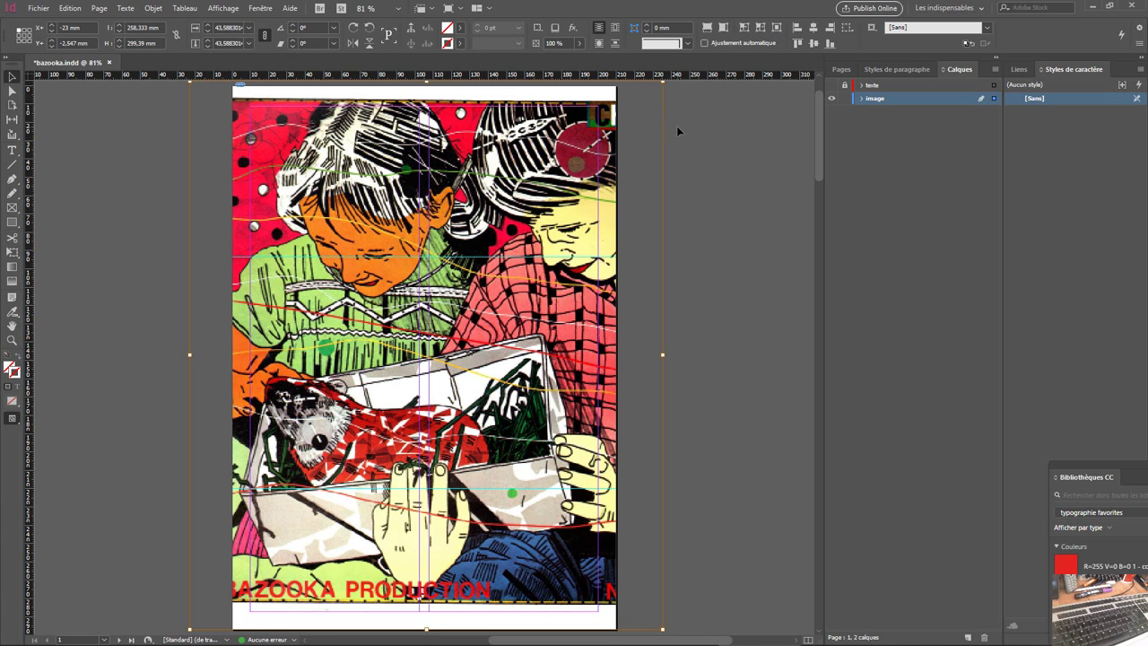
key("ctrl+minus")
key("ctrl+minus")
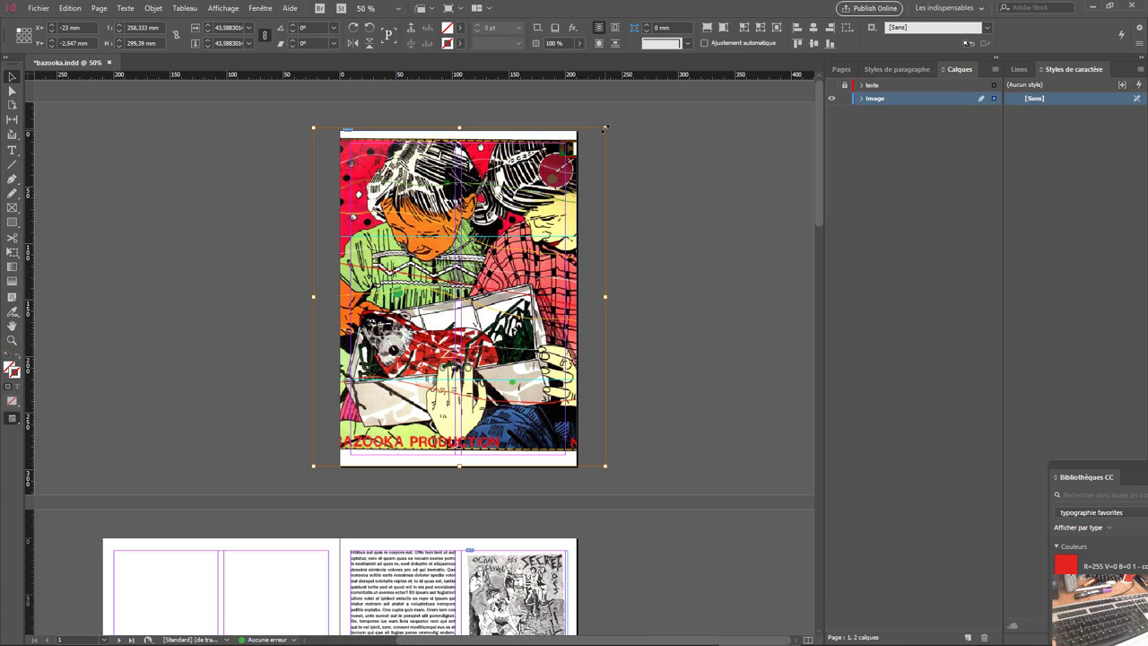
left_click_drag(605, 128, 609, 123)
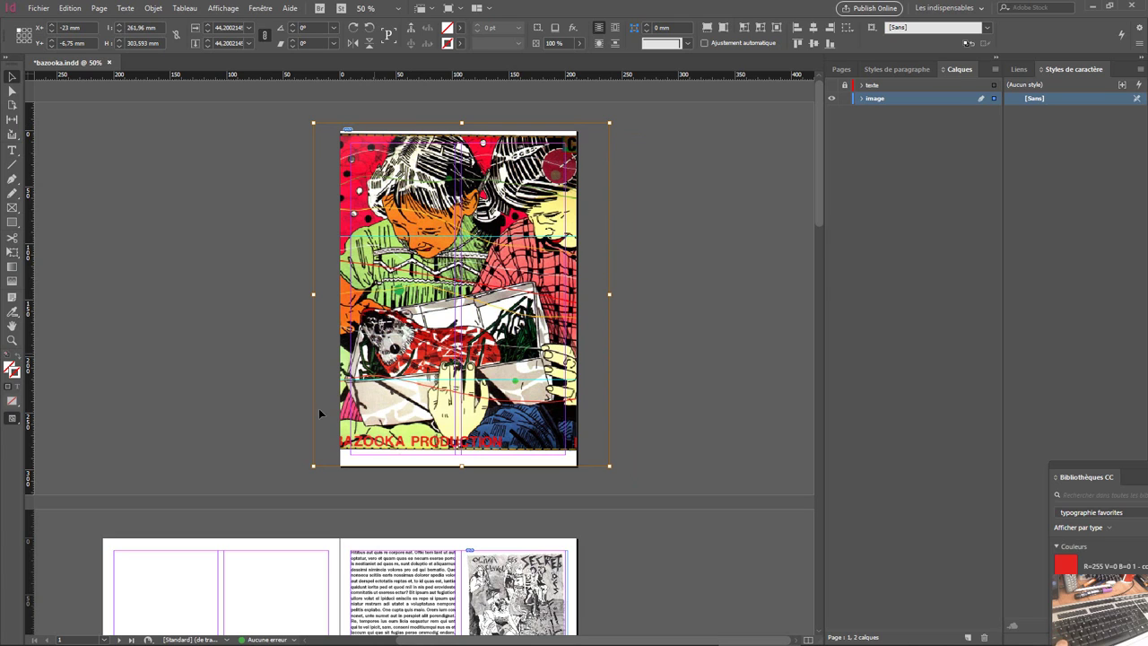
left_click_drag(314, 467, 293, 489)
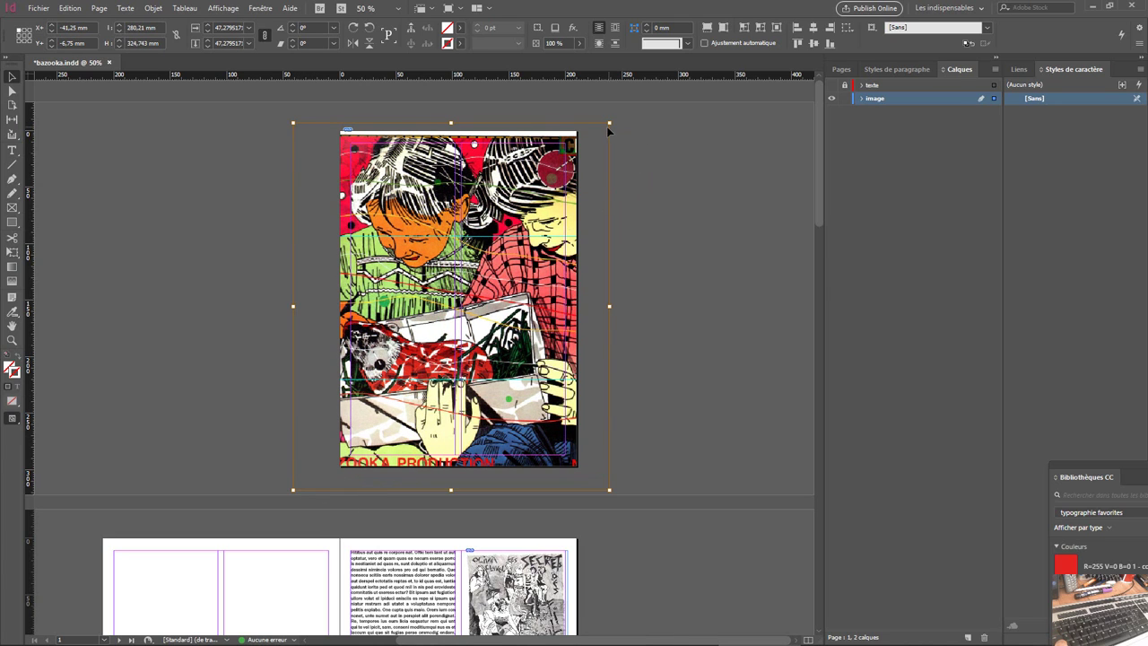
left_click_drag(608, 123, 625, 104)
left_click_drag(294, 490, 256, 510)
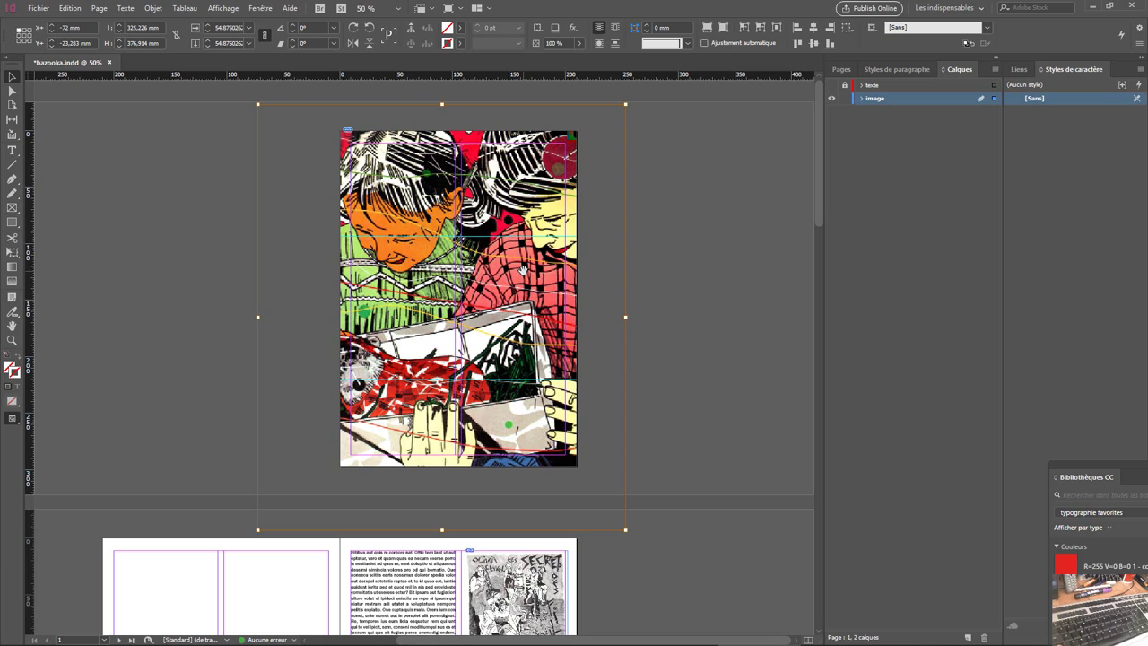
left_click(832, 85)
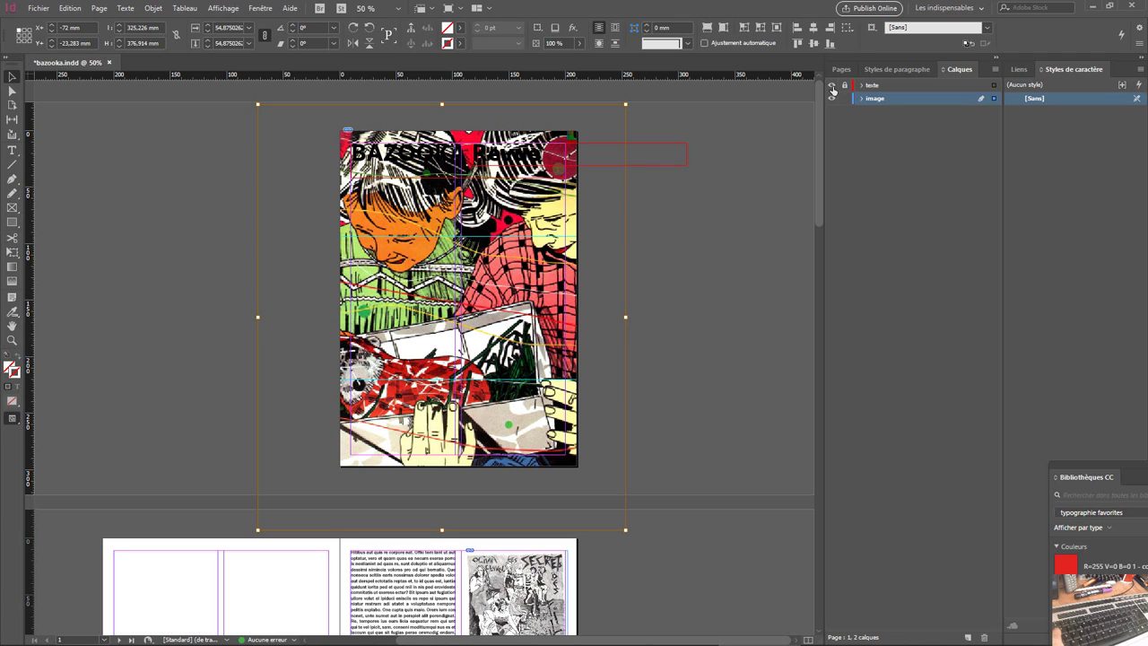
- Undo the "texte" layer's display and all manual enlargements of the cover image
key("ctrl+z")
key("ctrl+z")
key("ctrl+z")
key("ctrl+z")
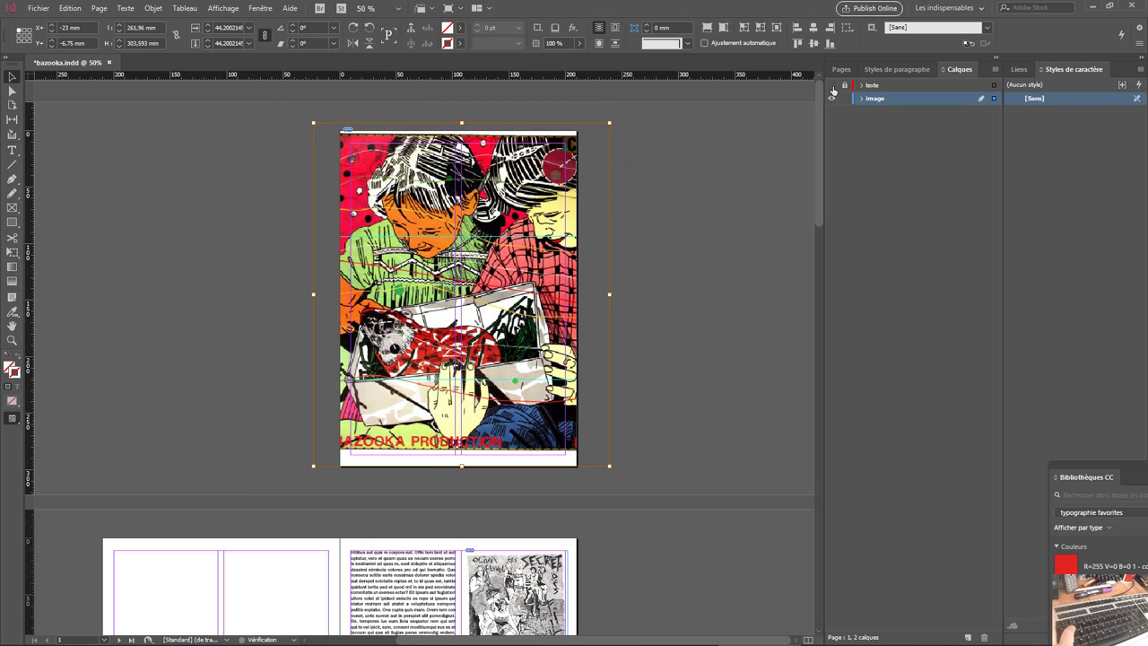
key("ctrl+z")
key("ctrl+z")
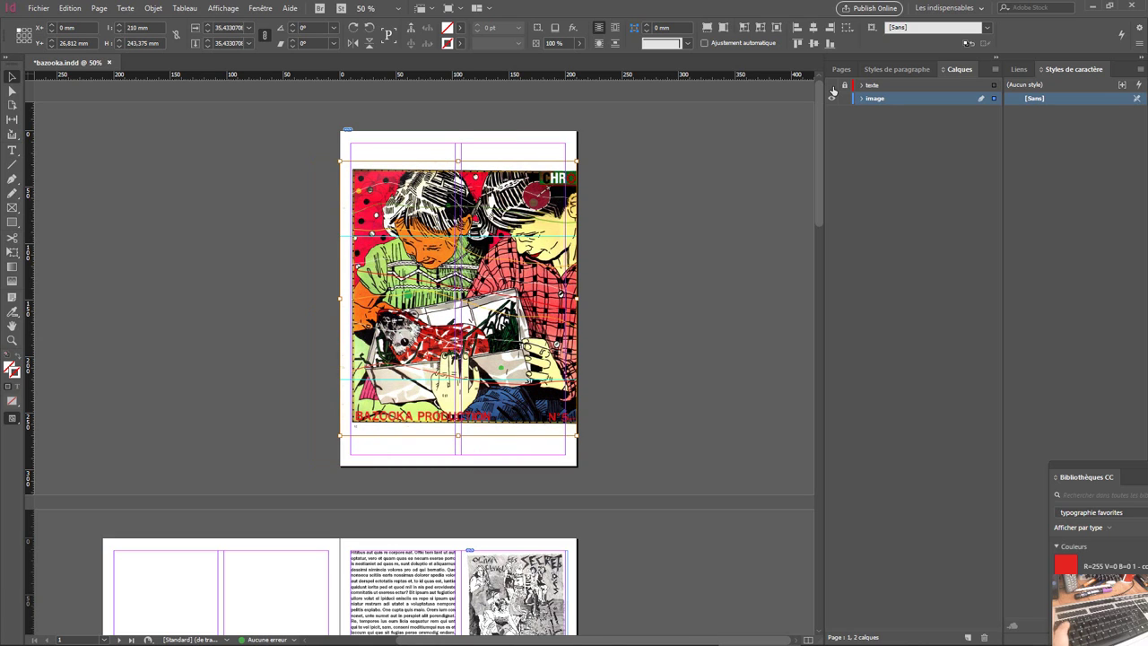
- Undo the cover image's proportional fit and open the image for editing with Adobe Photoshop 2021 22.1
key("ctrl+z")
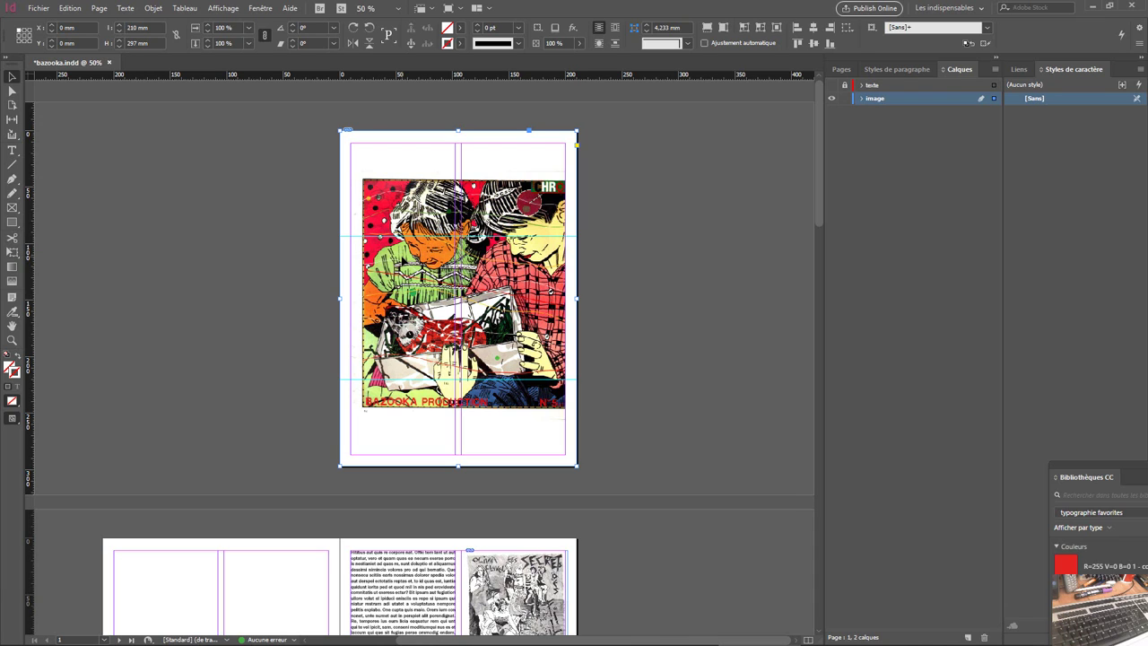
right_click(403, 257)
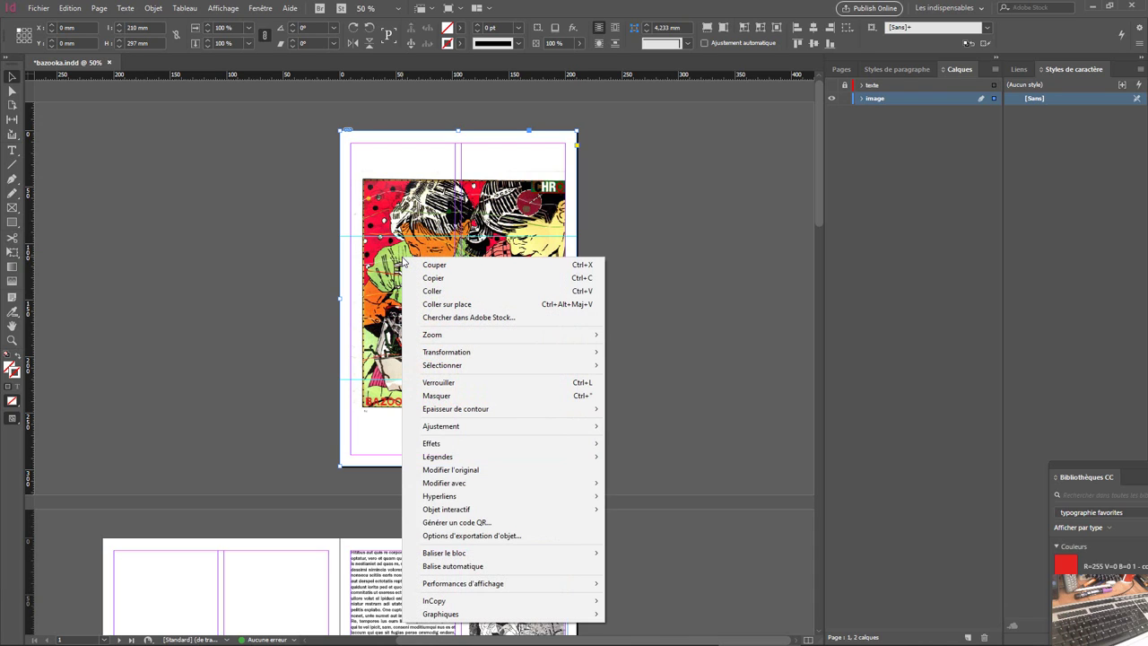
mouse_move(492, 483)
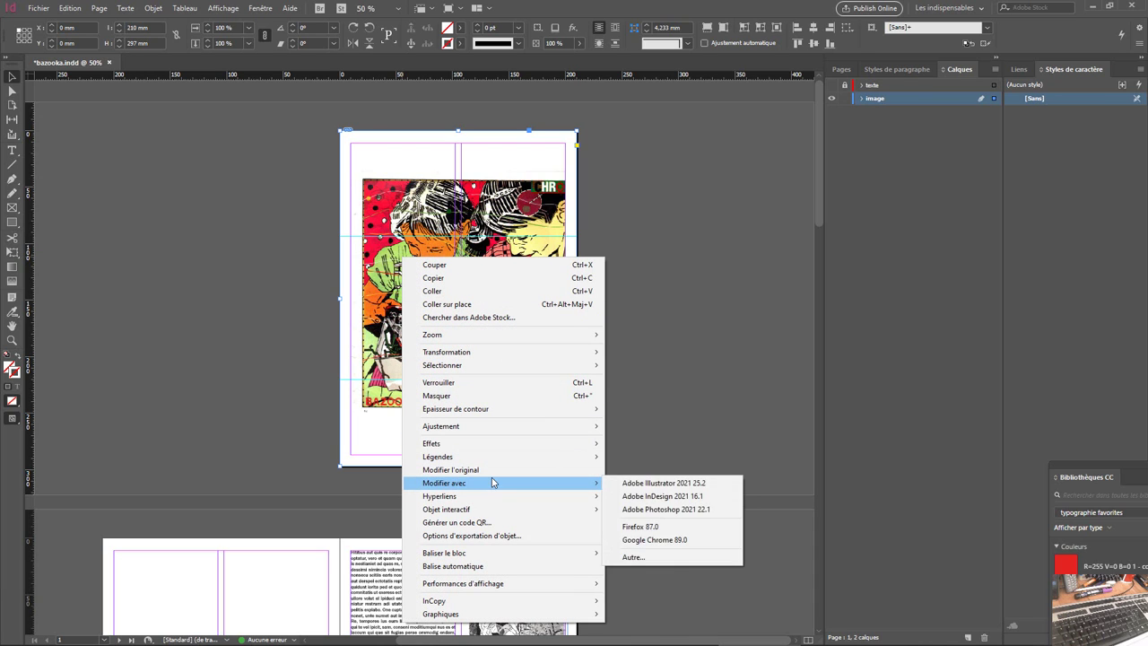
left_click(681, 509)
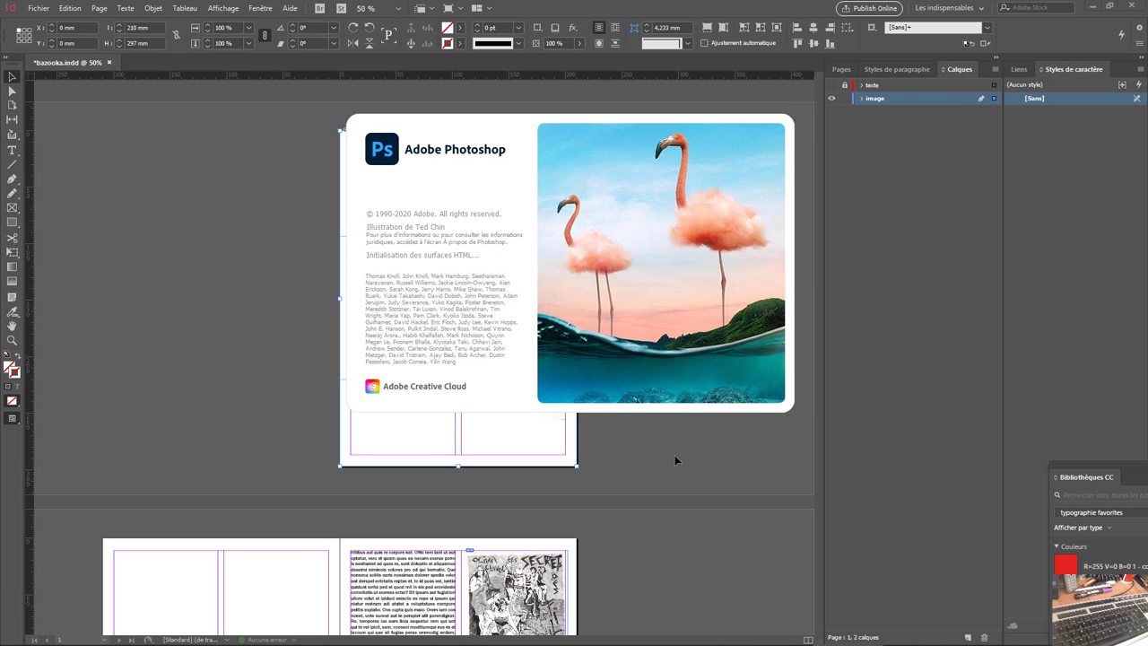
left_click(625, 461)
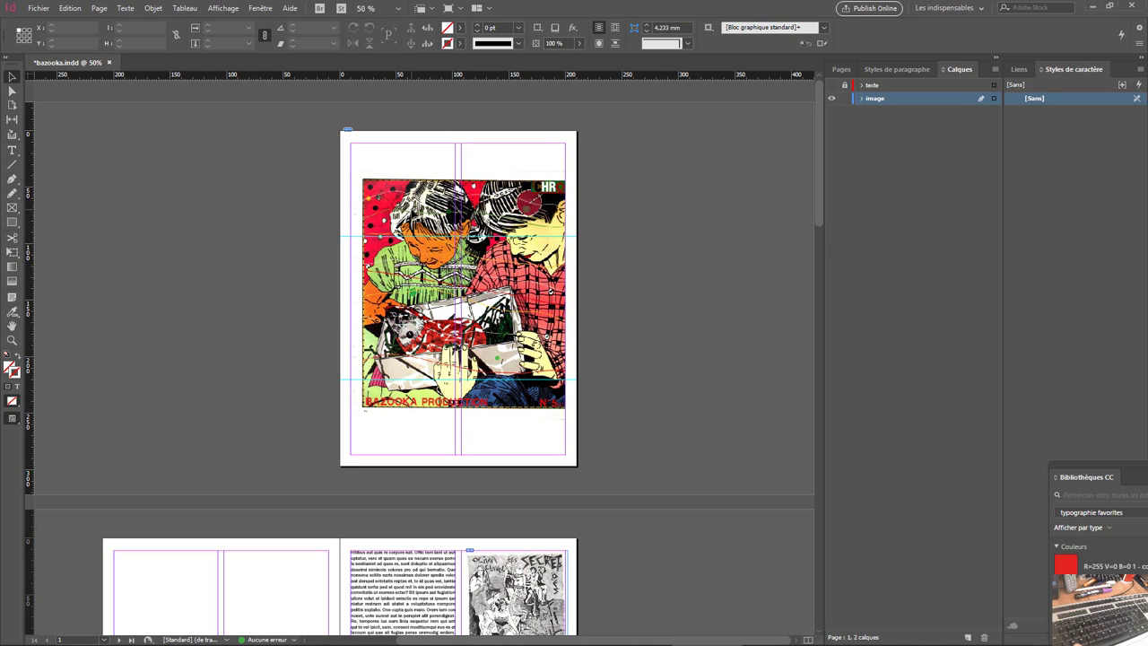
right_click(384, 215)
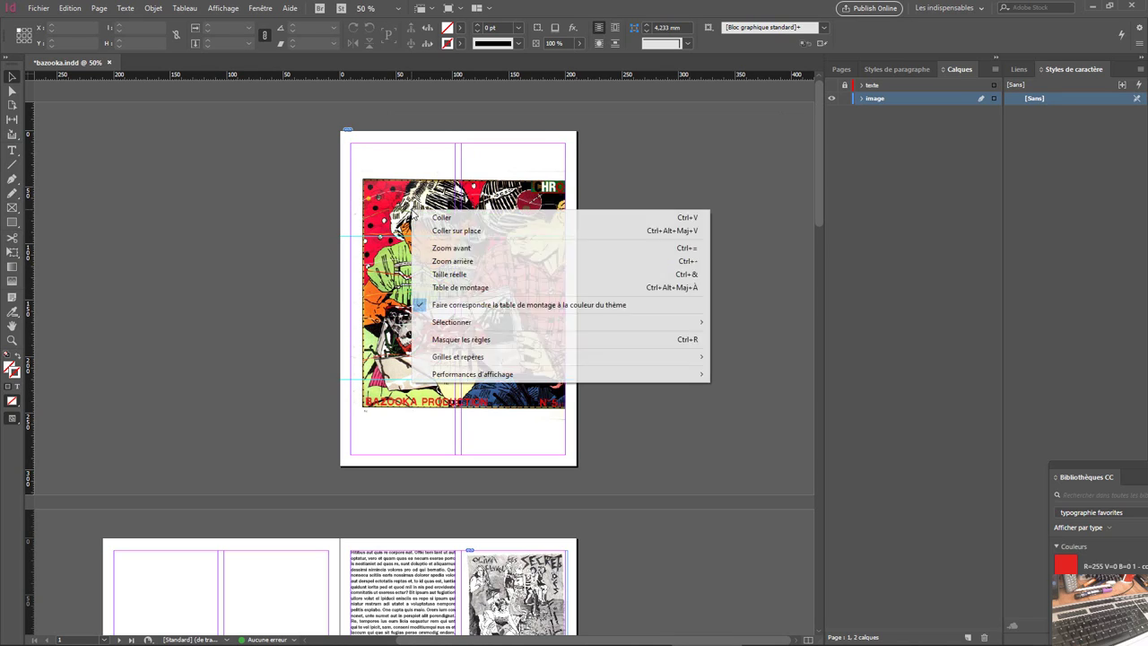
left_click(384, 217)
right_click(384, 214)
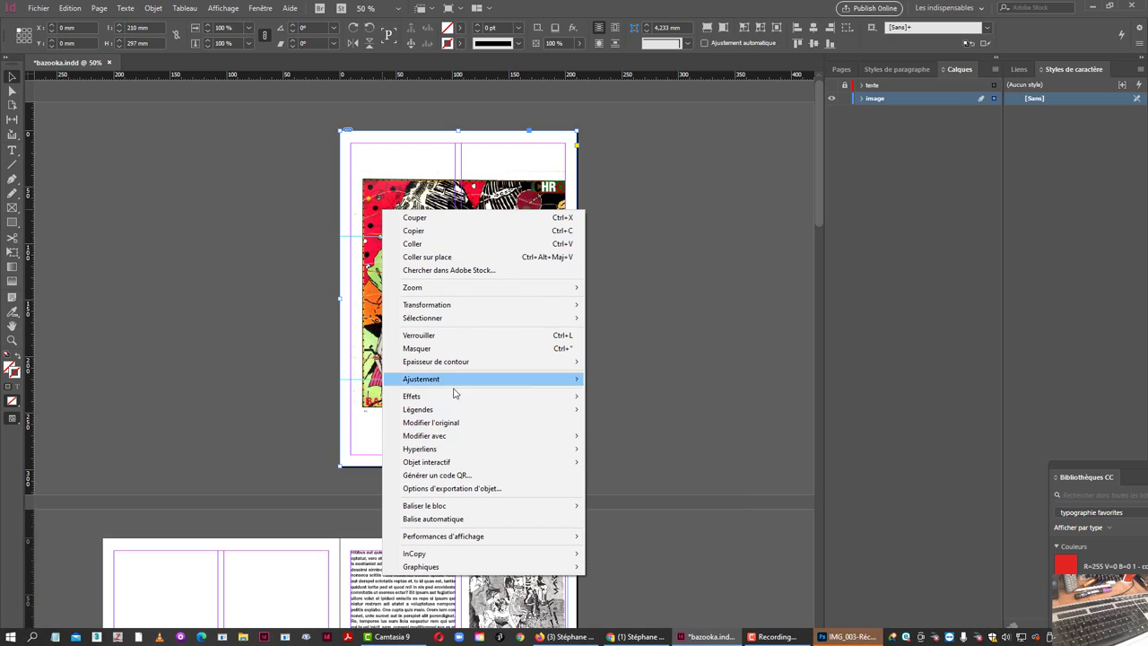
mouse_move(458, 556)
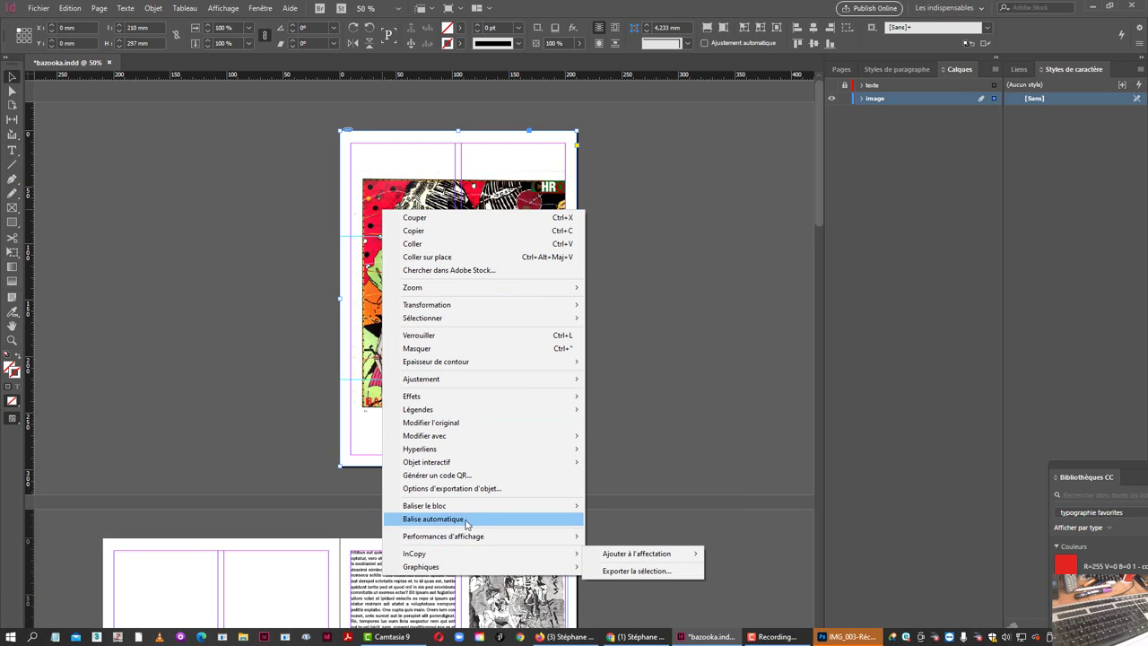
mouse_move(472, 508)
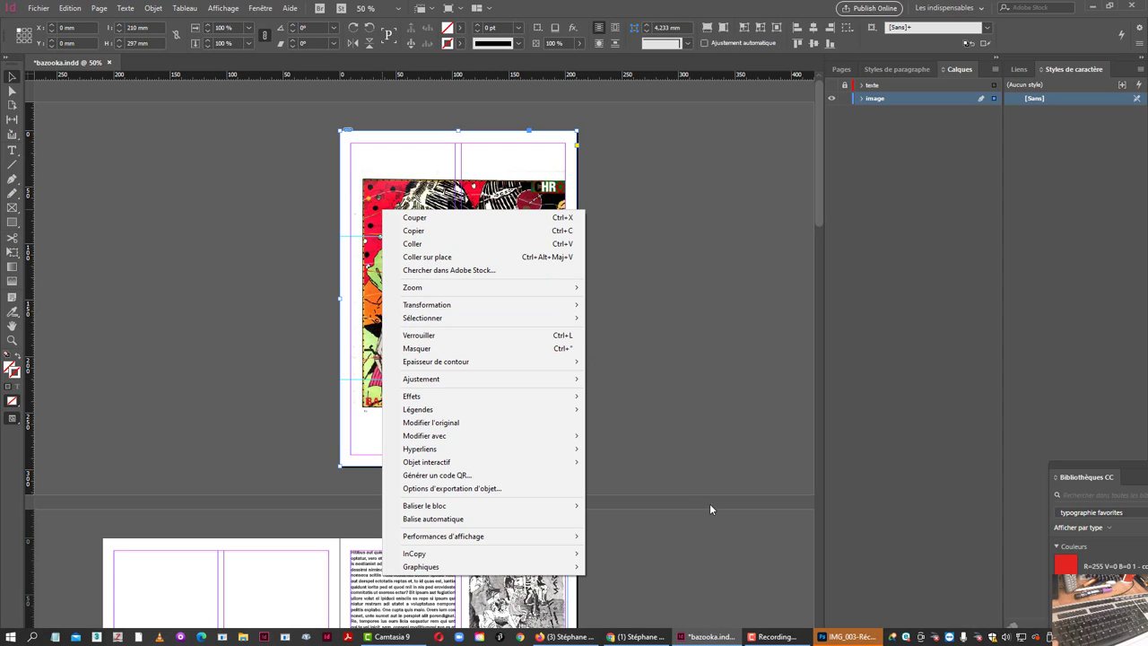
- Switch to Photoshop and bring the bazooka (1).jpg document to the front
left_click(844, 638)
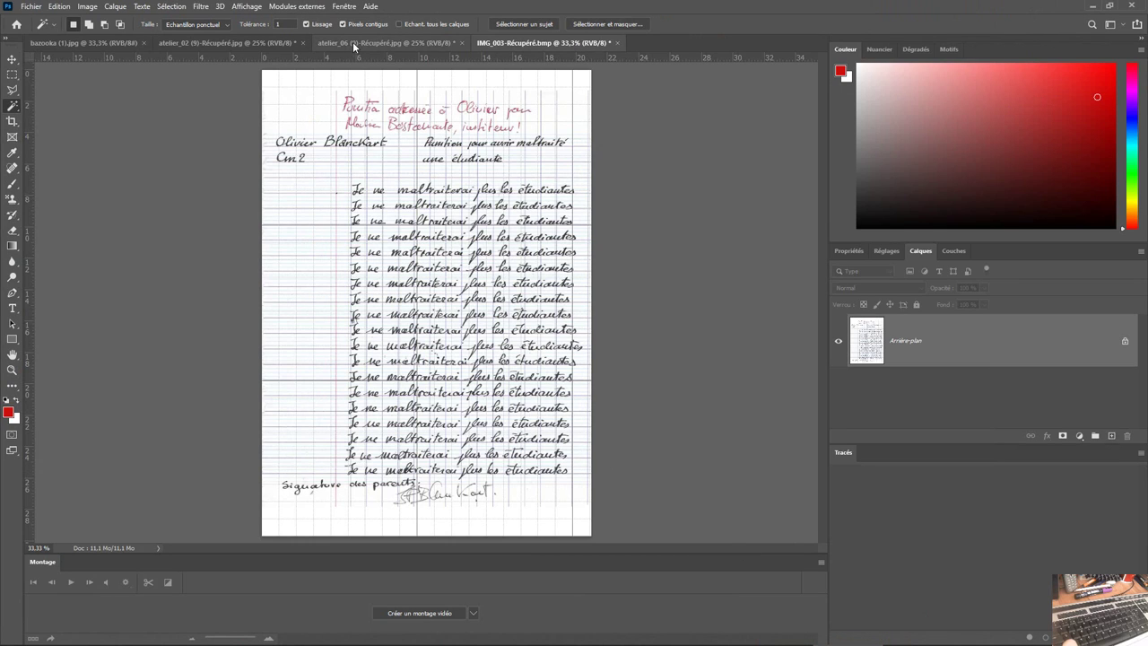
left_click(261, 42)
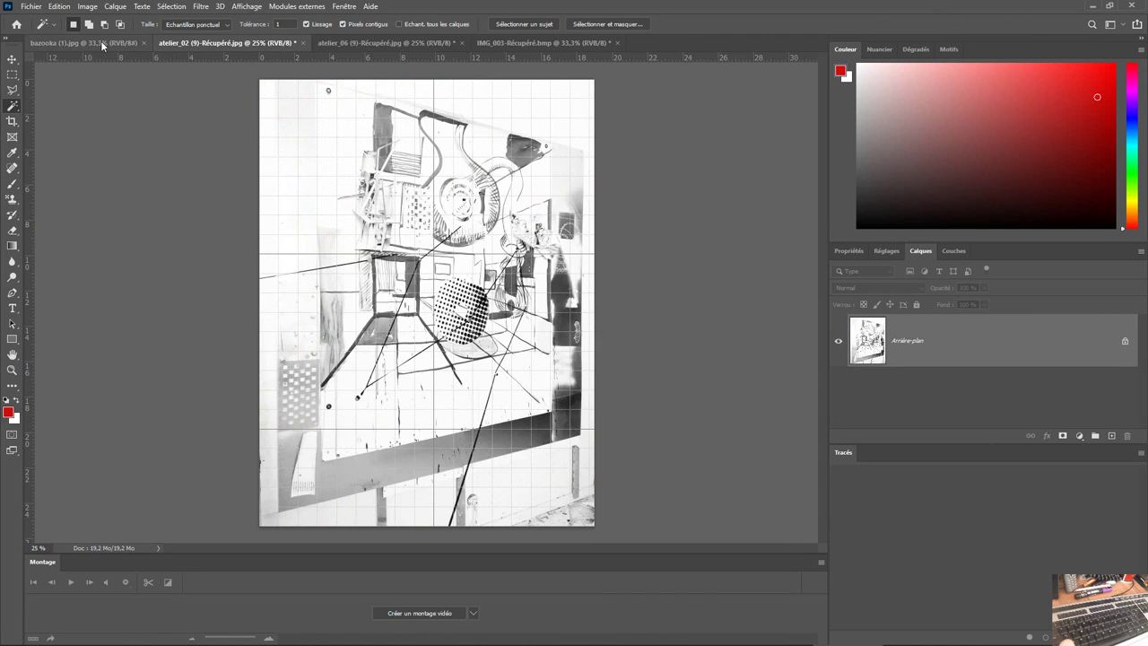
left_click(98, 43)
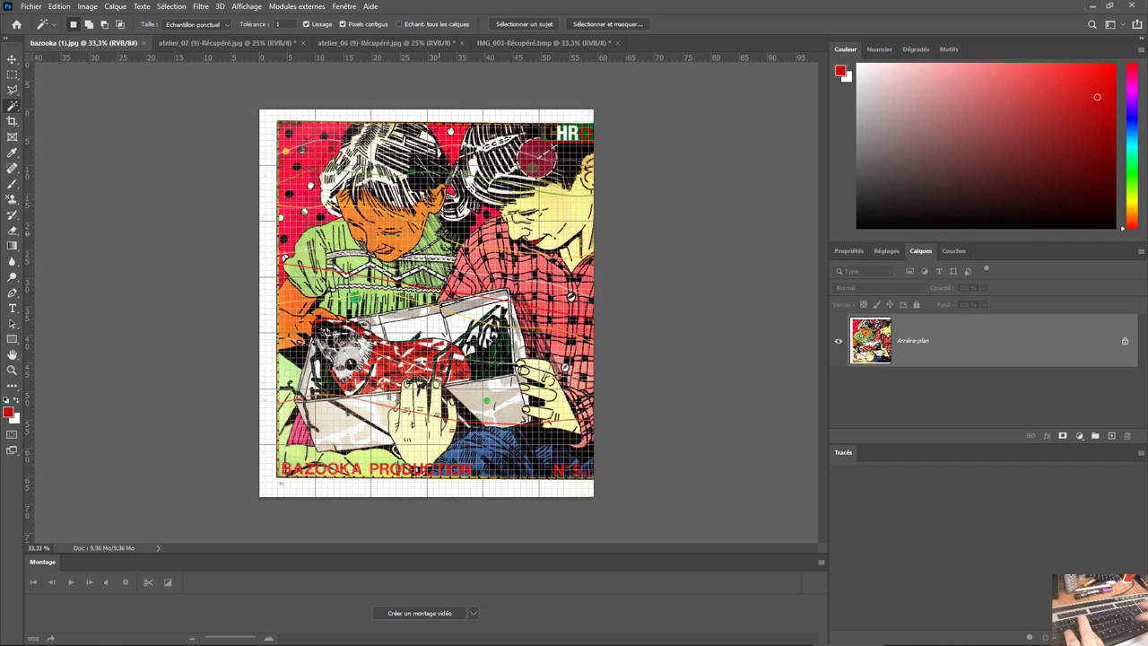
- Toggle the grid overlay on bazooka (1).jpg and leave it hidden
key("ctrl+apostrophe")
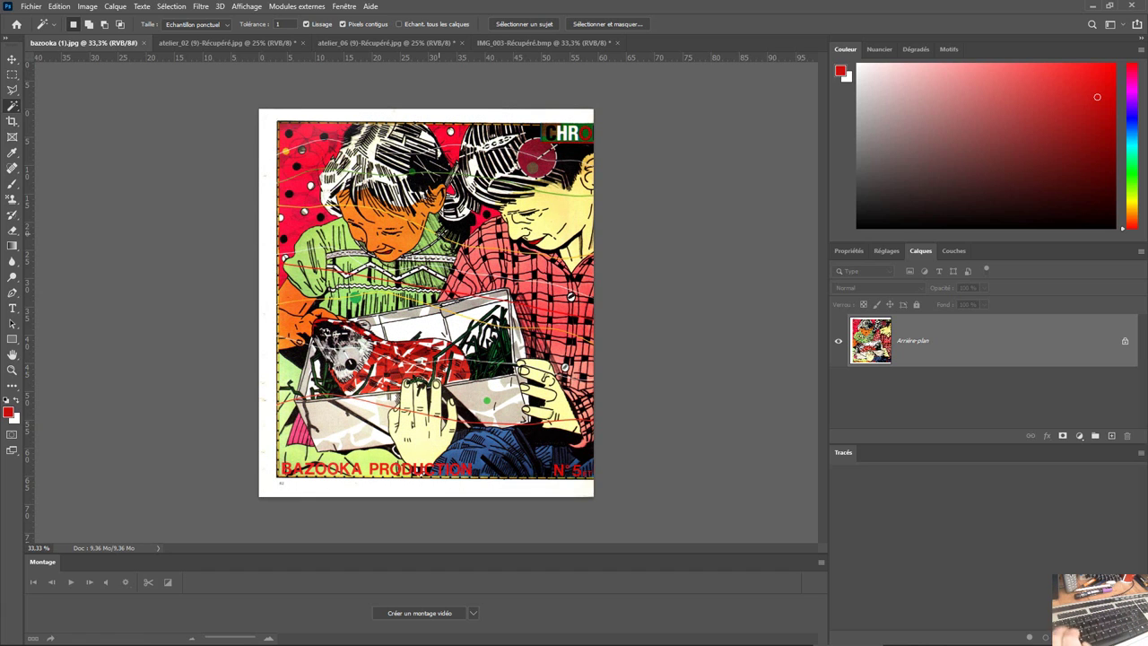
key("ctrl+apostrophe")
key("ctrl+apostrophe")
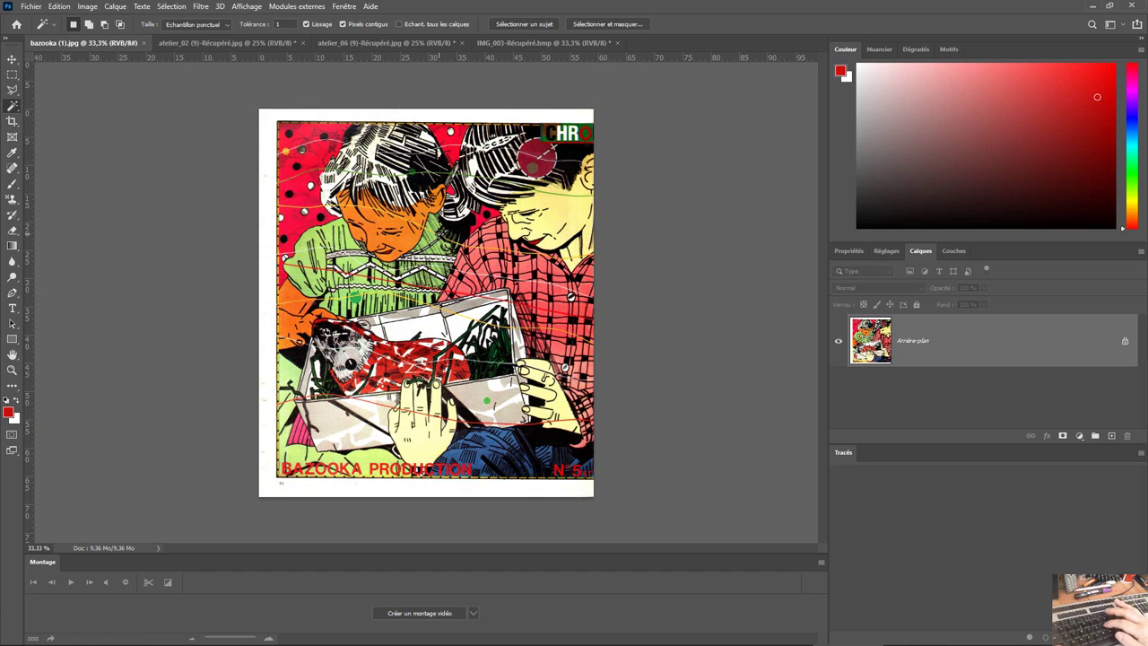
key("ctrl+apostrophe")
key("ctrl+apostrophe")
key("ctrl+apostrophe")
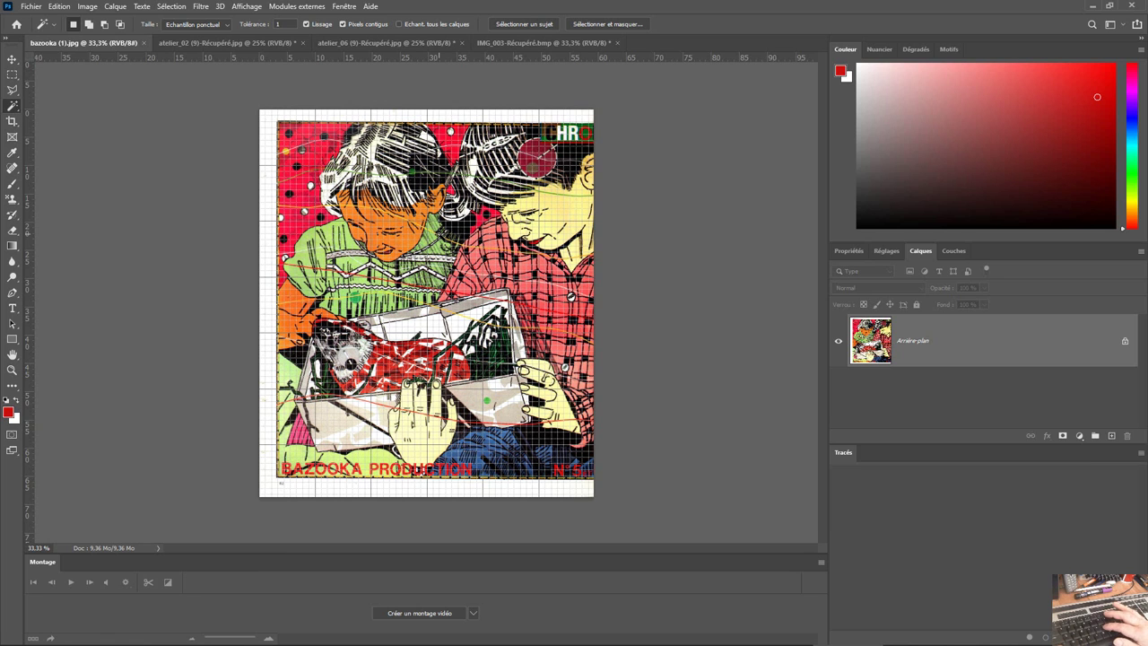
key("ctrl+apostrophe")
key("ctrl+apostrophe")
key("ctrl+apostrophe")
key("ctrl+apostrophe")
key("ctrl+apostrophe")
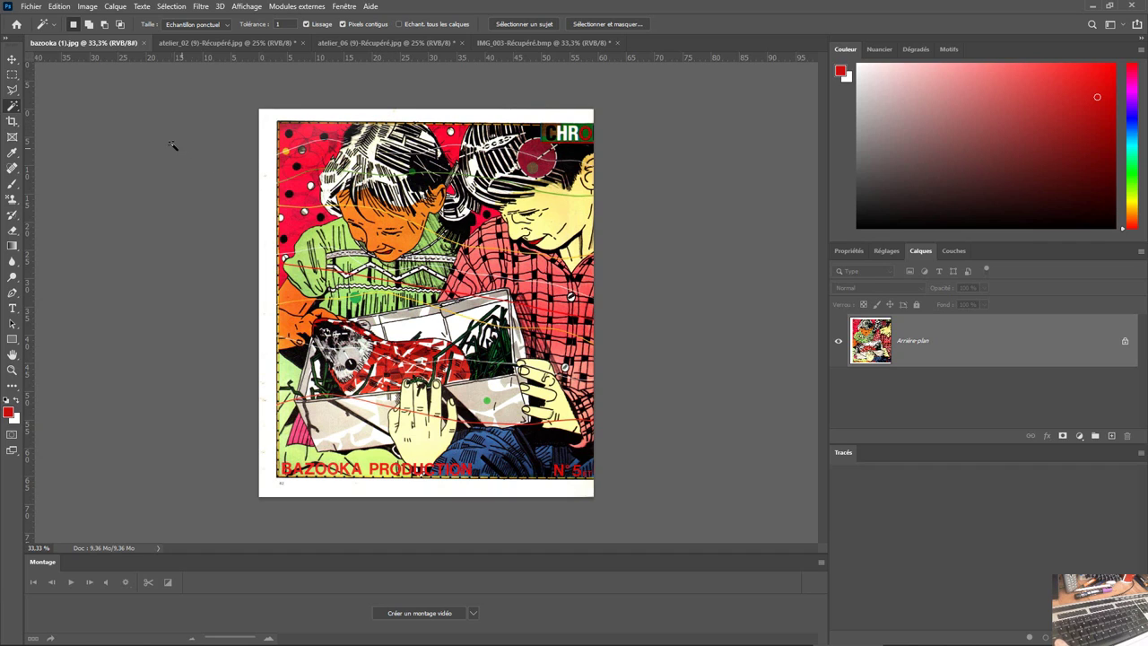
- Set the Crop tool to 21 cm wide by 29.7 cm high with a resolution value of 150
left_click(13, 122)
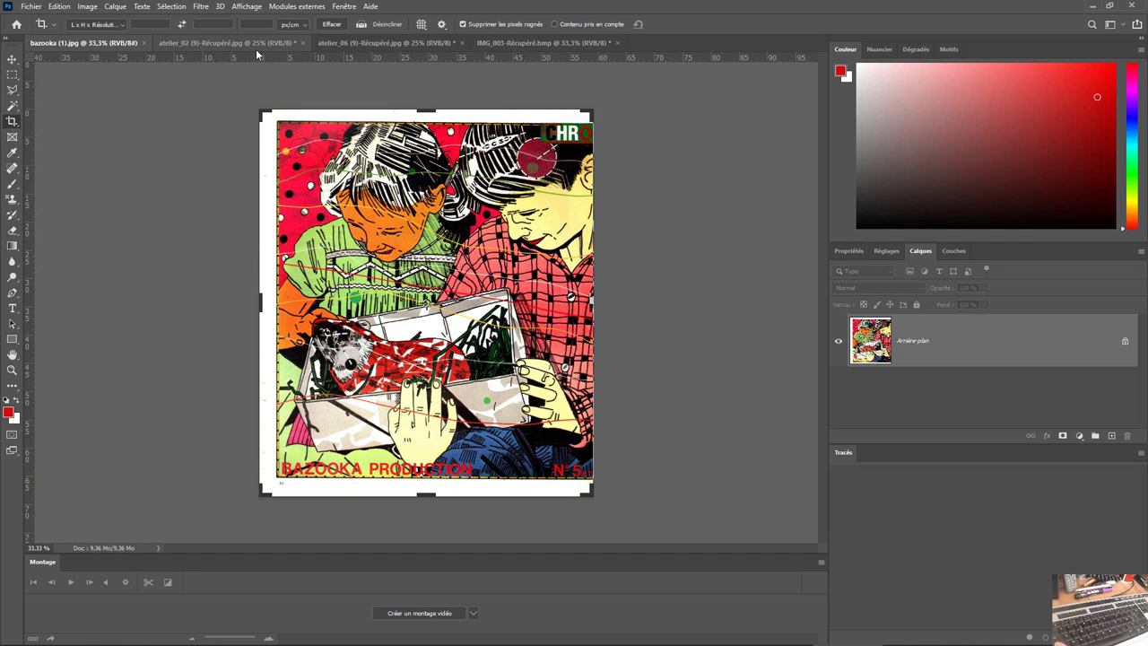
left_click(149, 24)
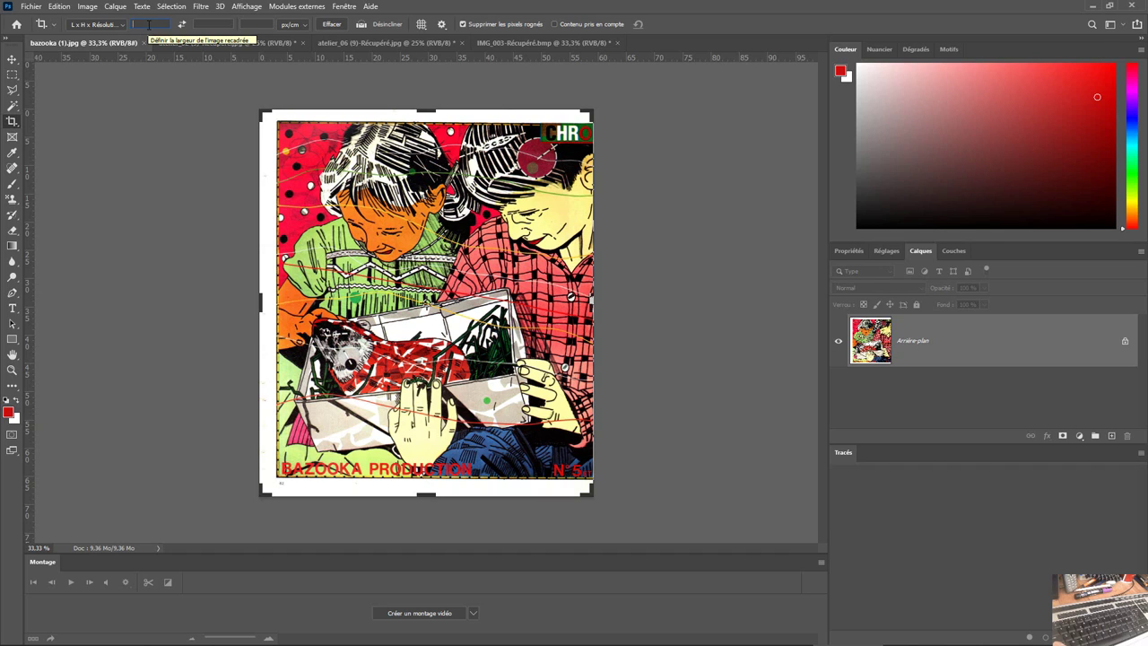
type("21")
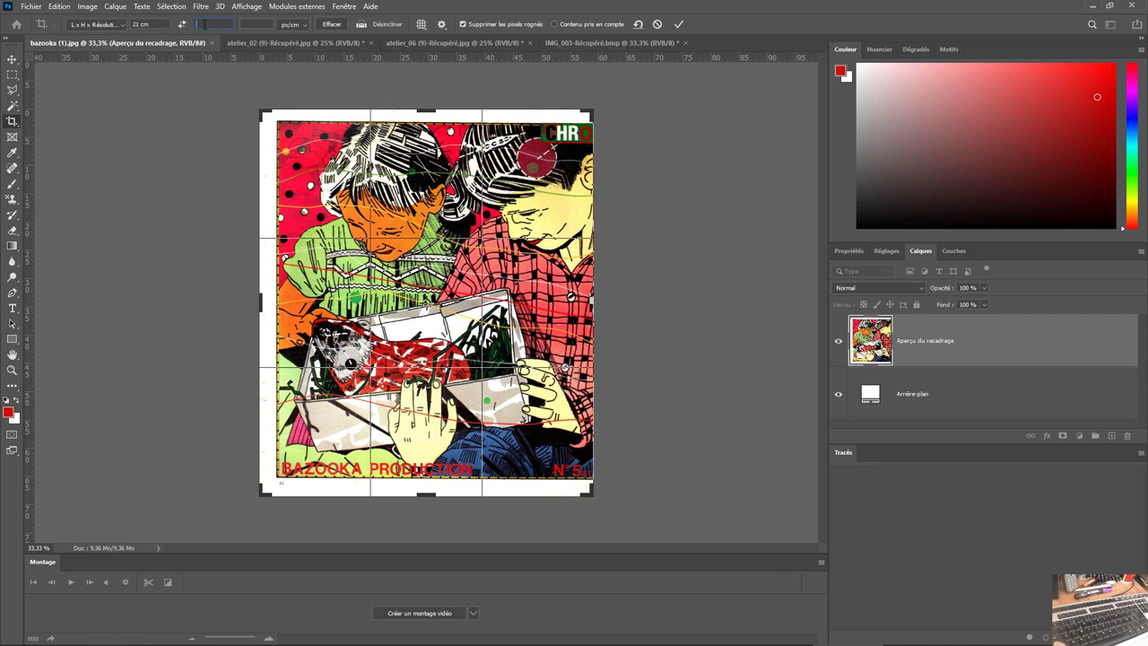
type("29,7")
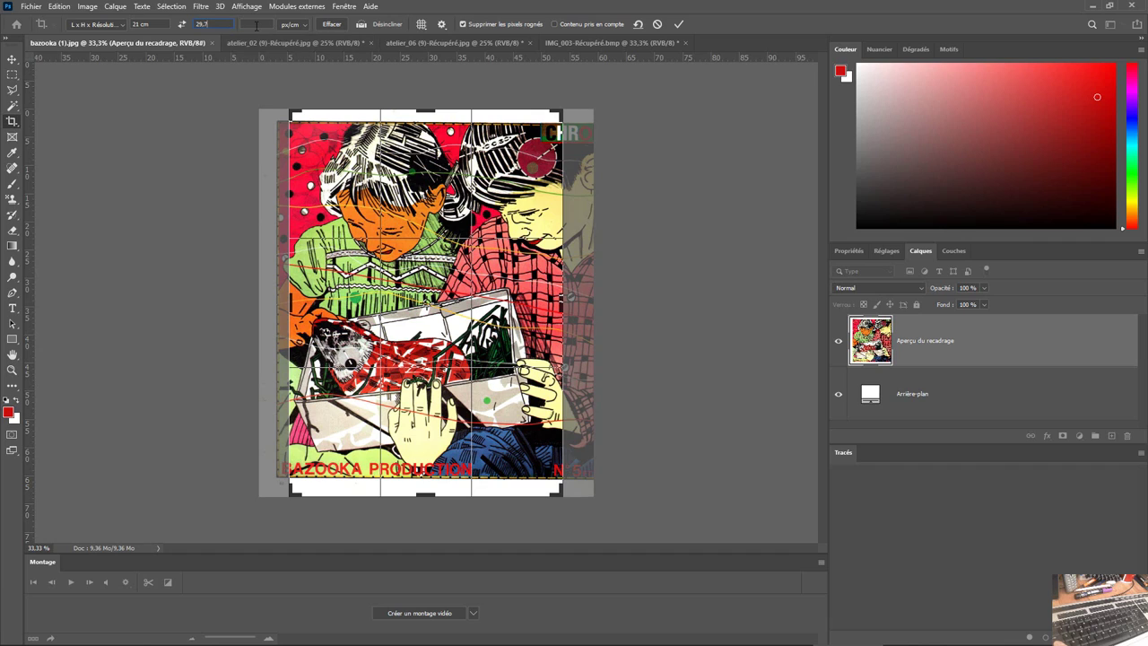
type("150")
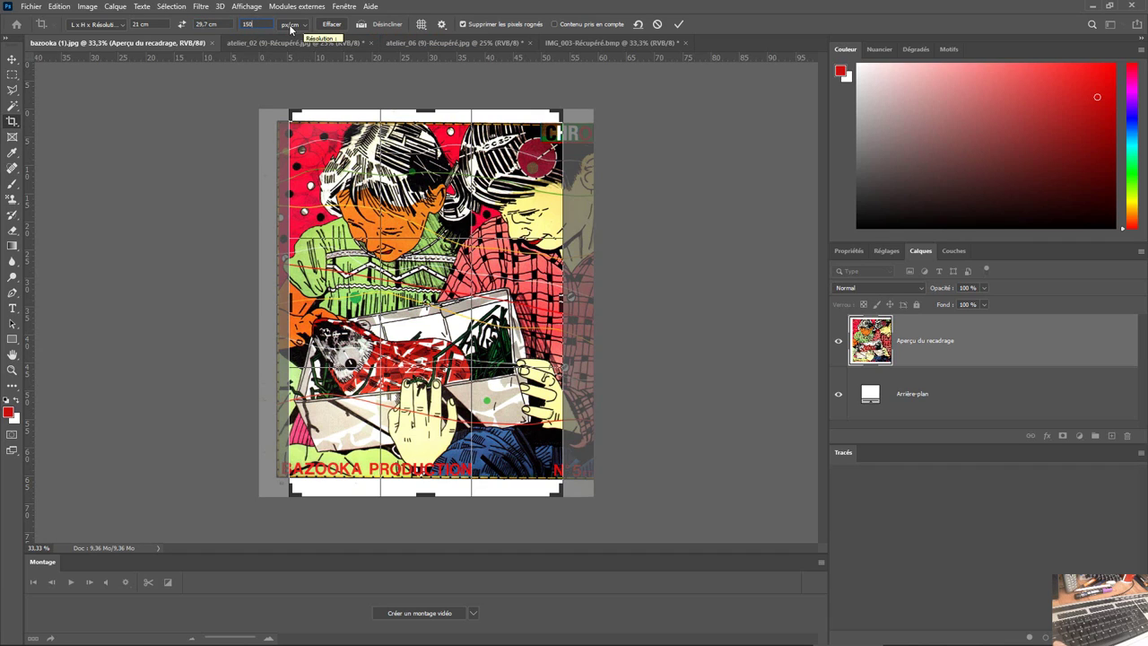
- Set the crop resolution to 150 pixels per inch, and convert its unit to pixels per centimetre
left_click(291, 24)
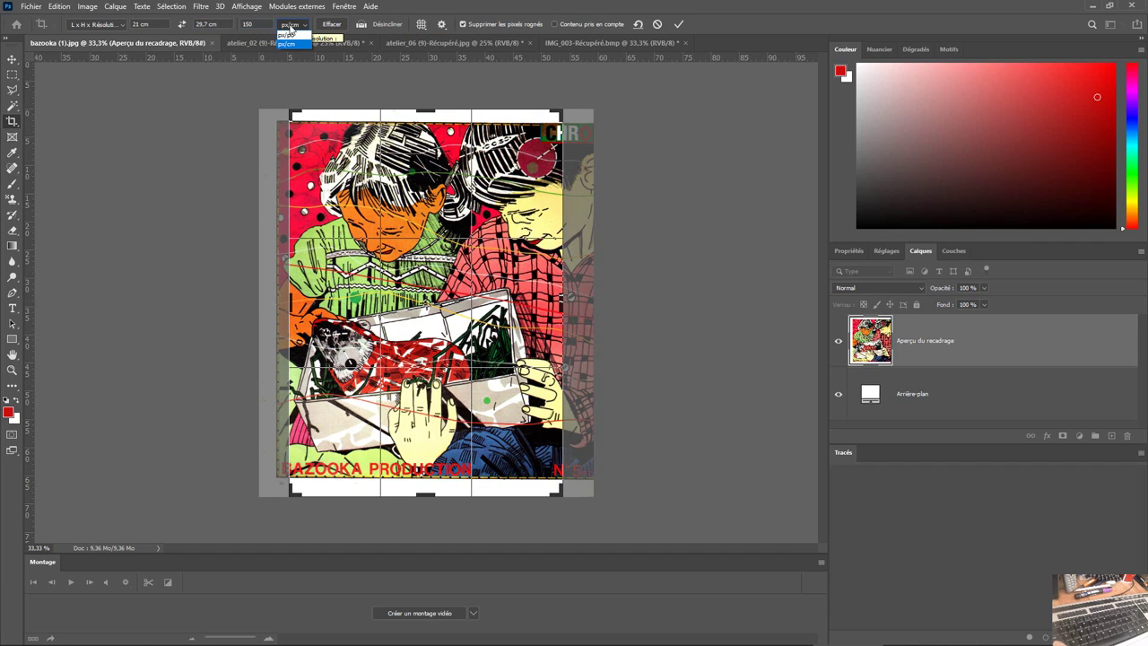
left_click(287, 34)
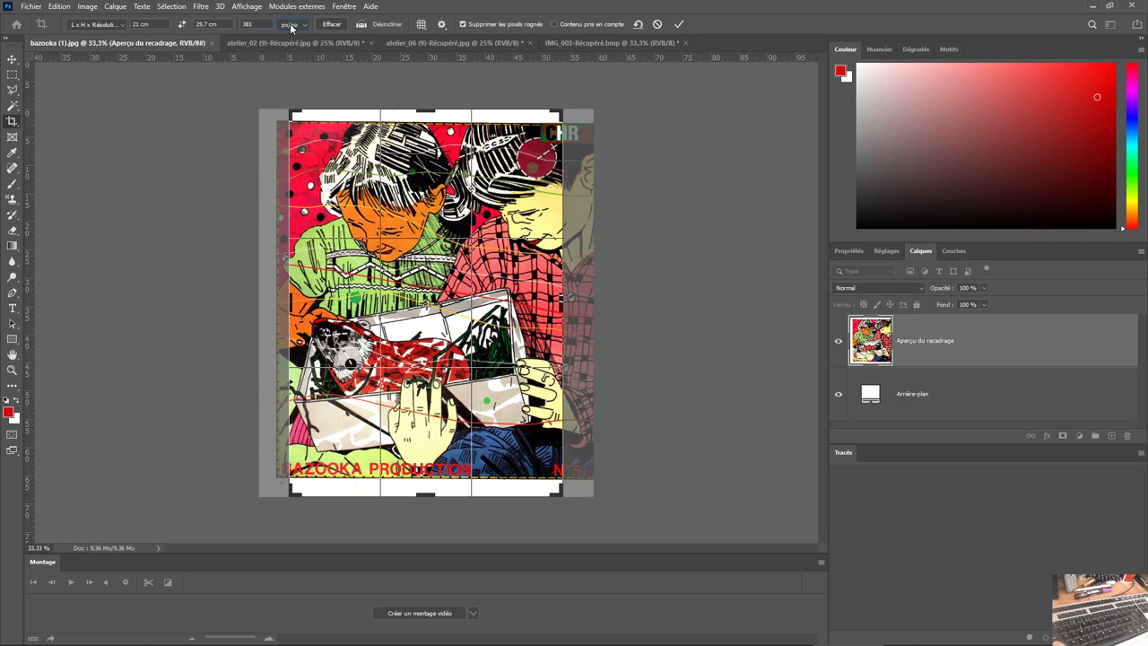
double_click(247, 24)
left_click(296, 25)
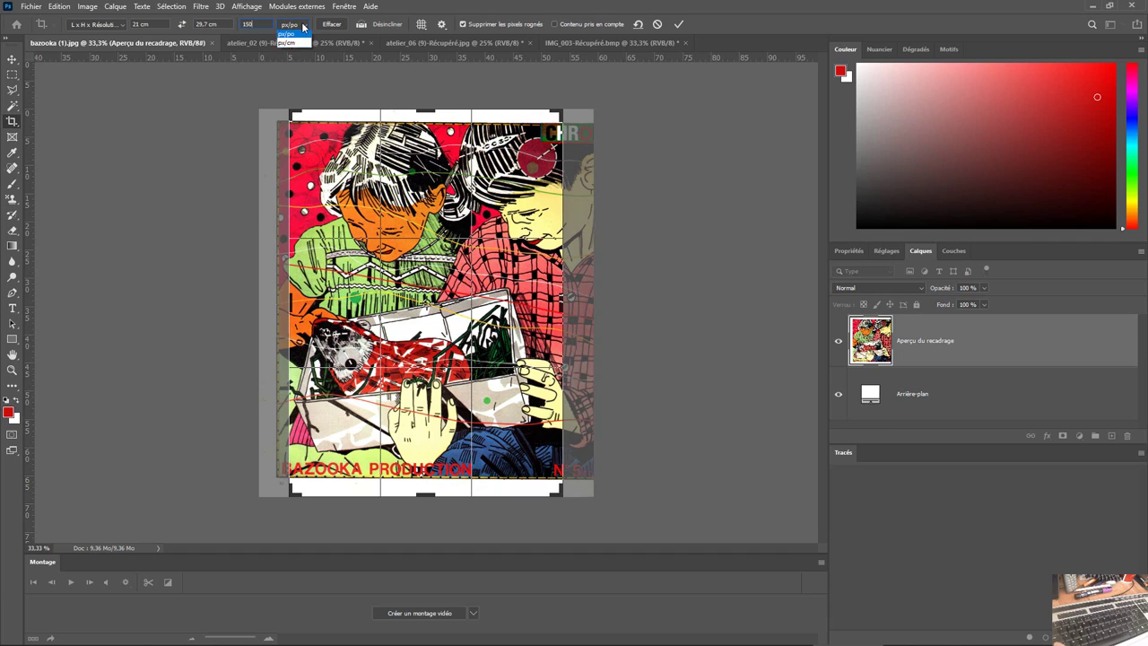
left_click(299, 45)
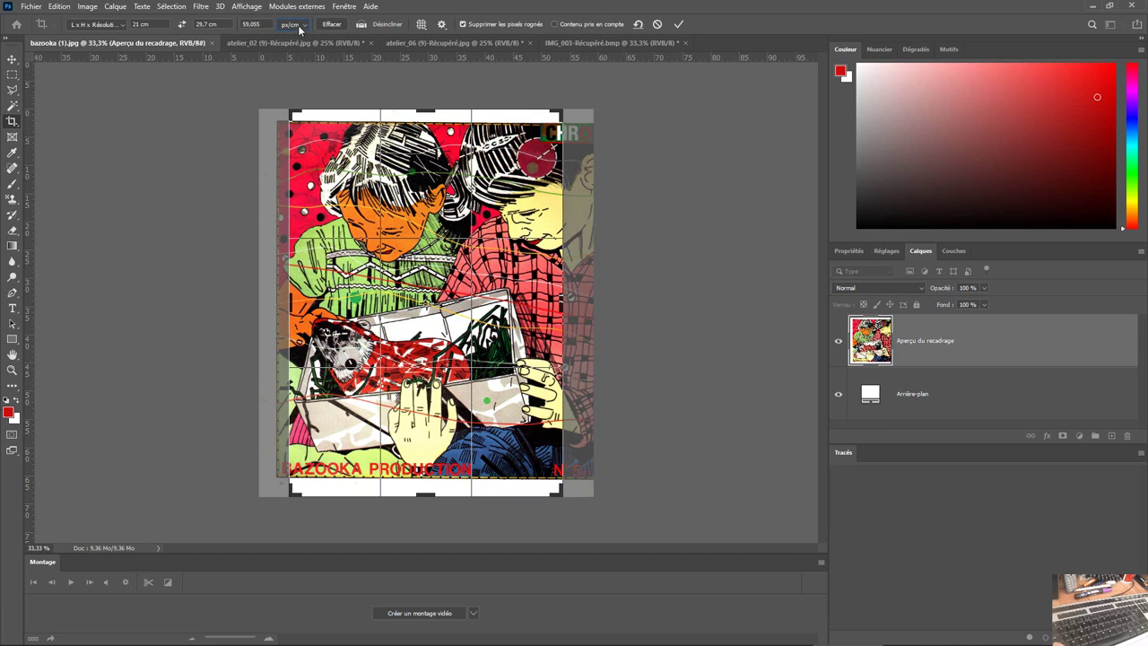
- Set the crop resolution unit back to pixels per inch, keeping the 21 cm by 29.7 cm crop size
left_click(303, 25)
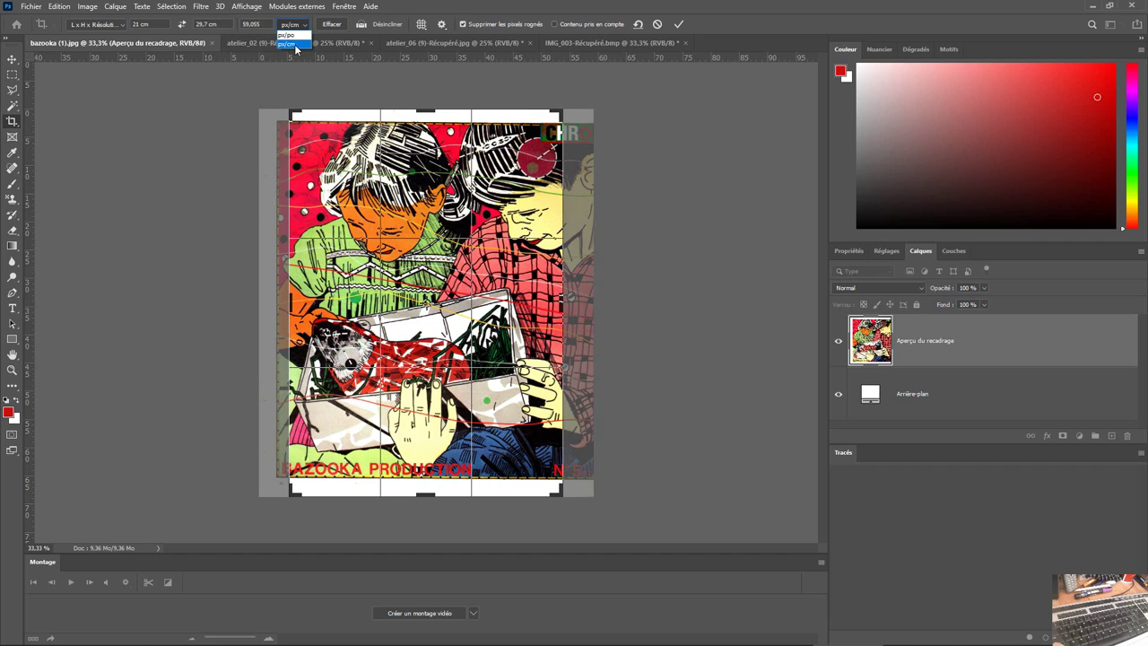
left_click(288, 34)
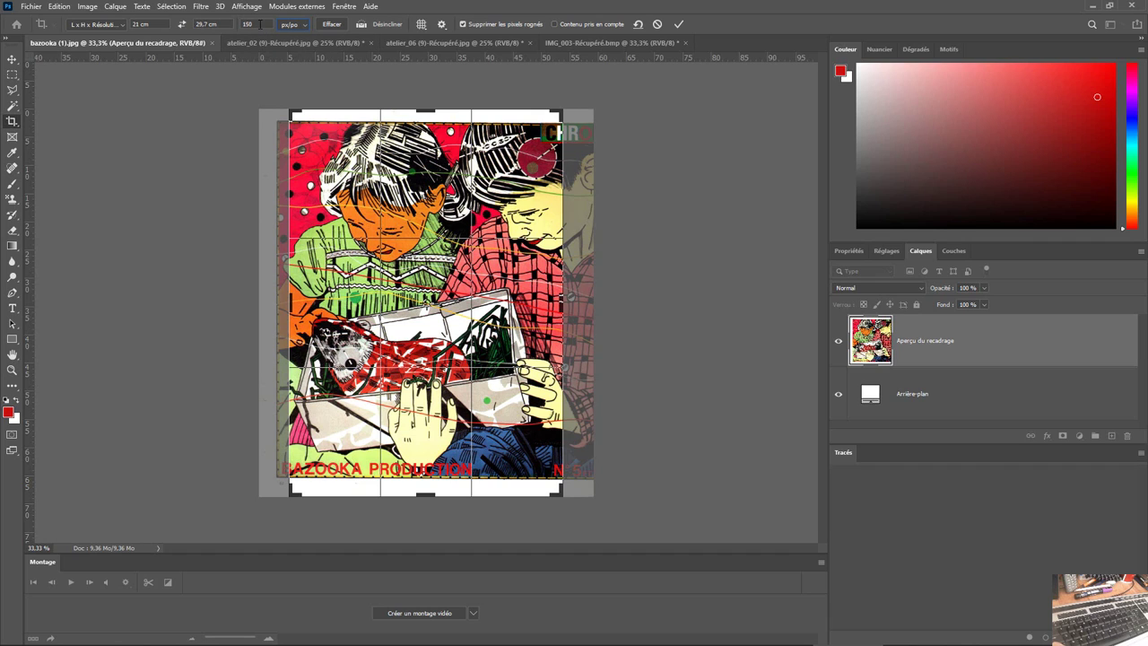
left_click(248, 24)
left_click(149, 24)
left_click(216, 21)
- Swap the crop's width and height back and forth, ending in portrait orientation at 21 cm wide by 29.7 cm high
left_click(183, 26)
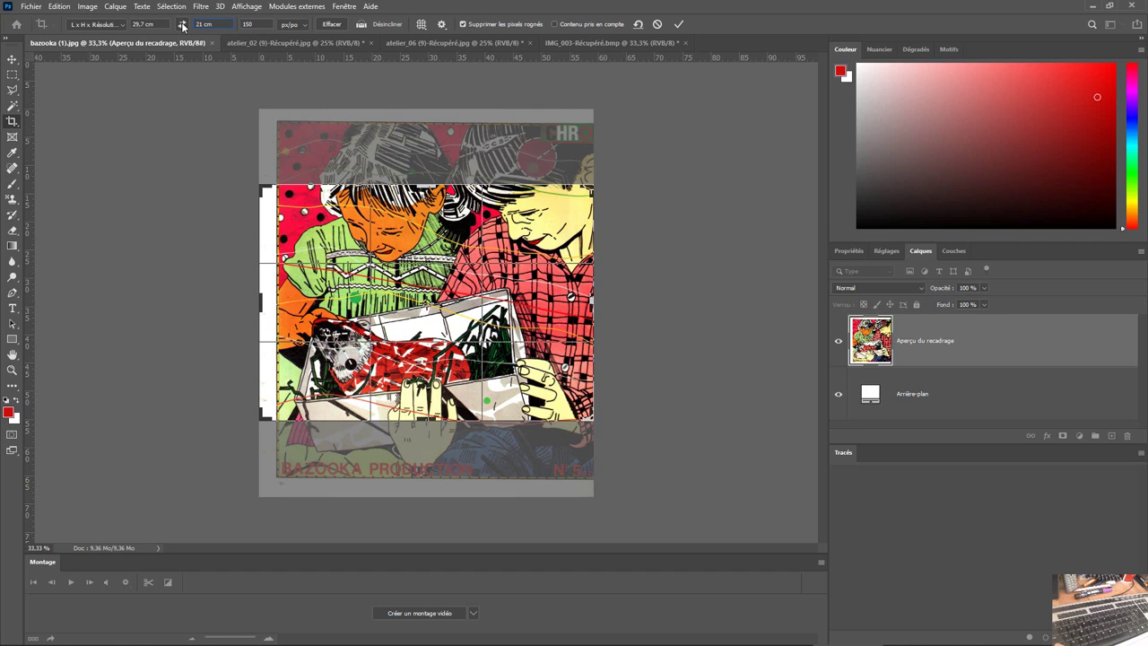
left_click(183, 26)
left_click(183, 26)
left_click(183, 26)
left_click(182, 26)
left_click(183, 26)
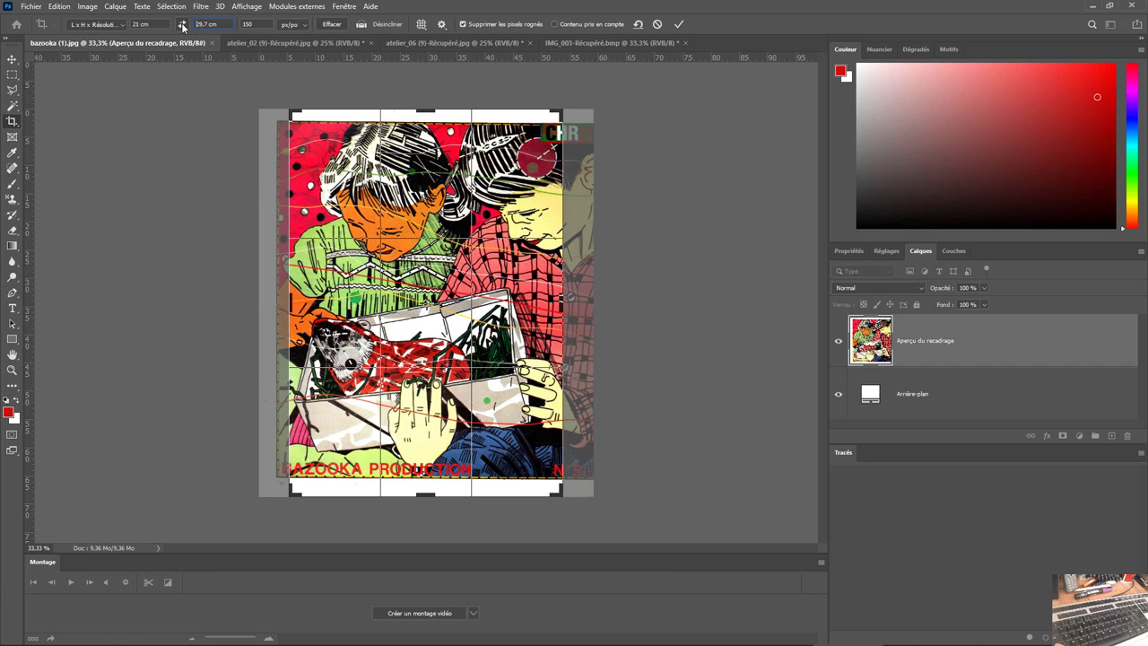
- Cancel the pending crop and review the units and rulers preferences
left_click(59, 6)
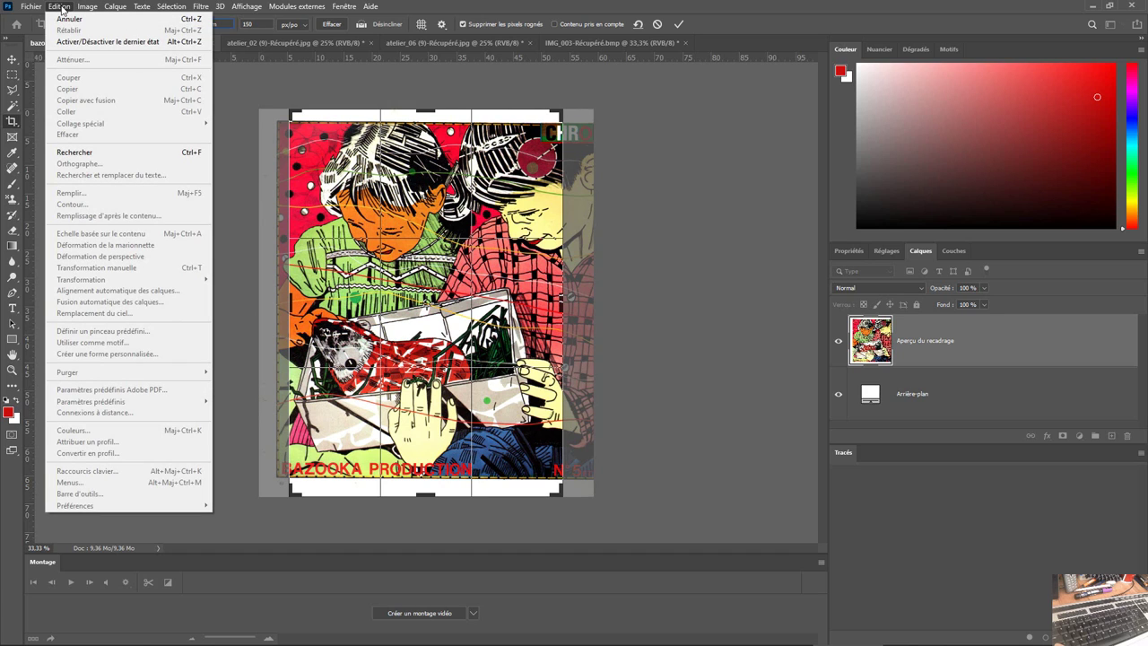
left_click(314, 71)
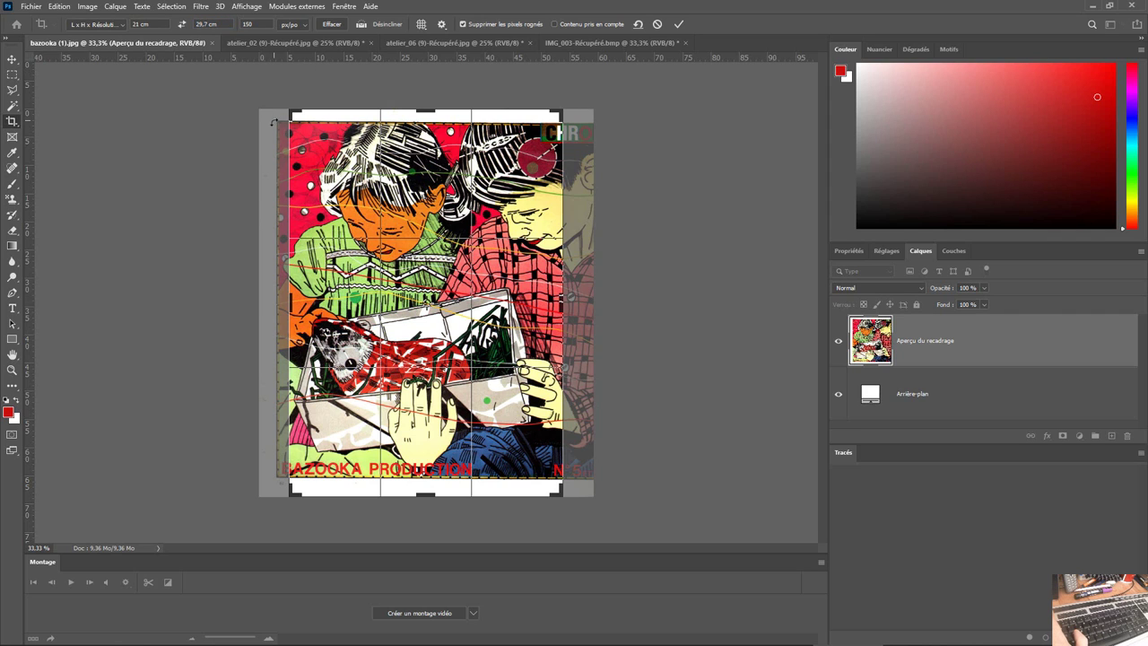
key("Escape")
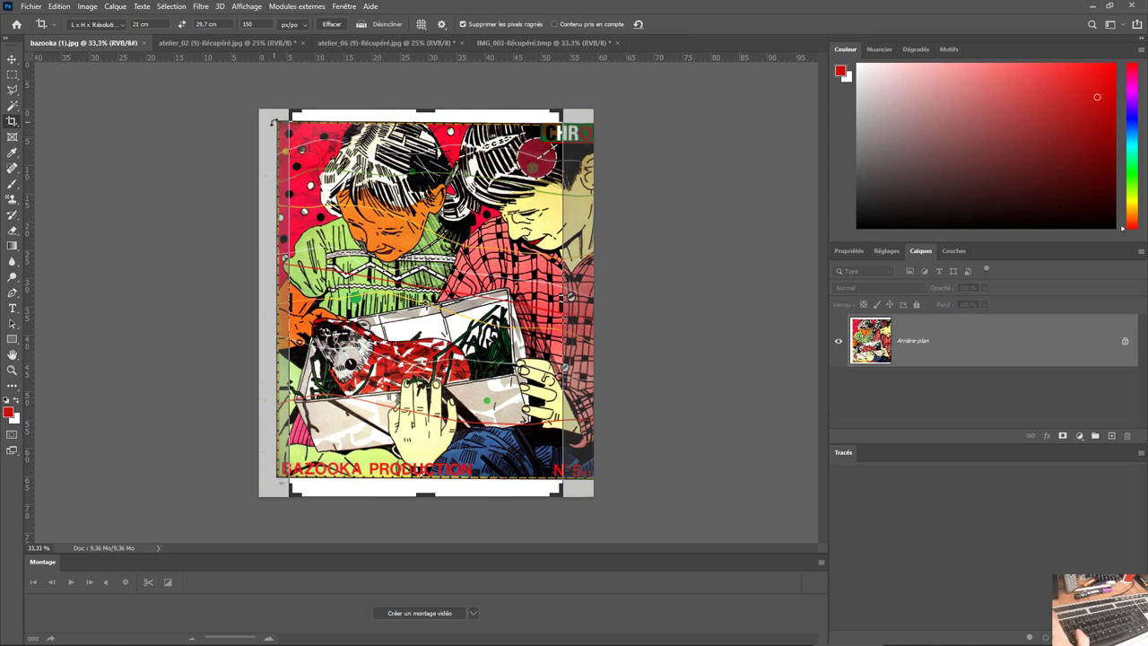
left_click(12, 59)
left_click(58, 6)
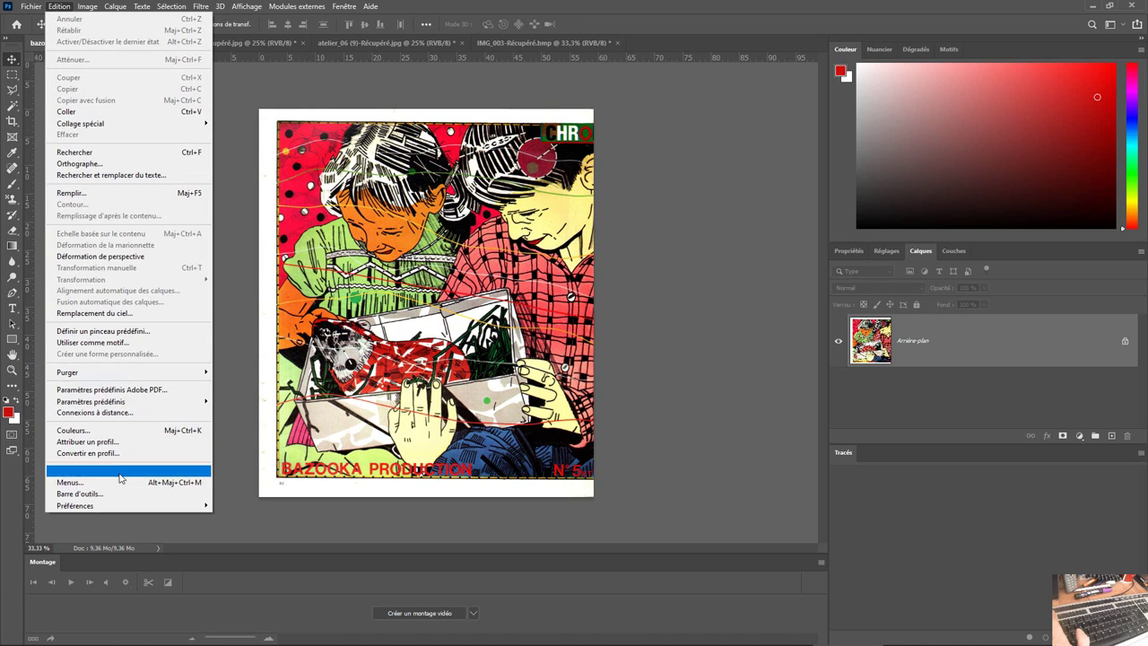
mouse_move(115, 505)
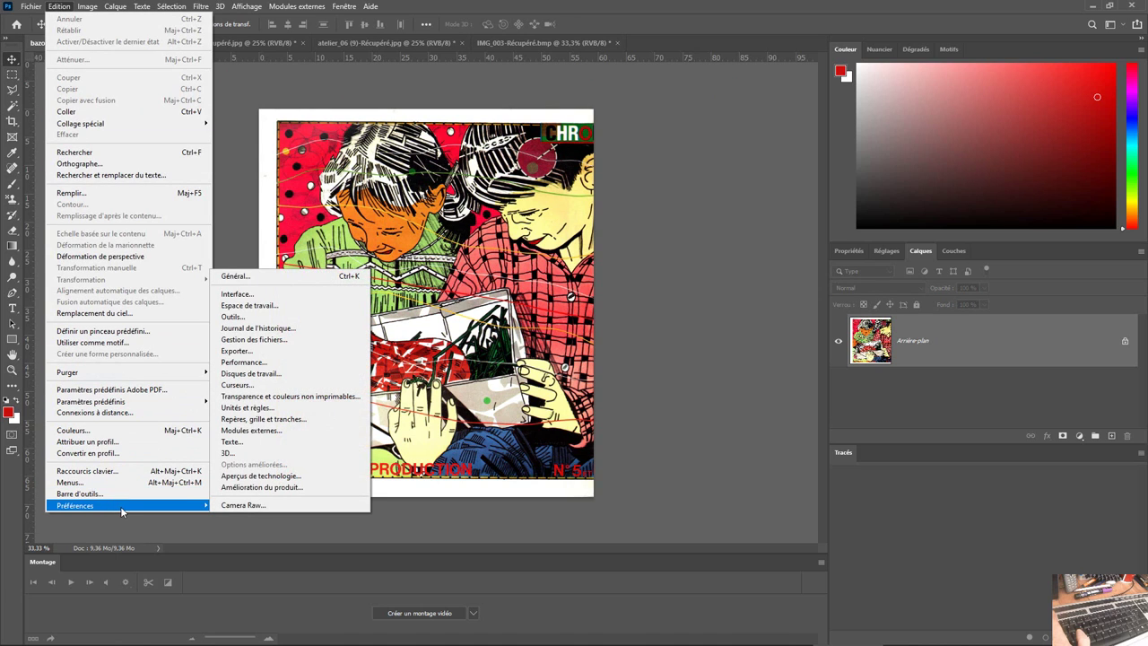
left_click(274, 409)
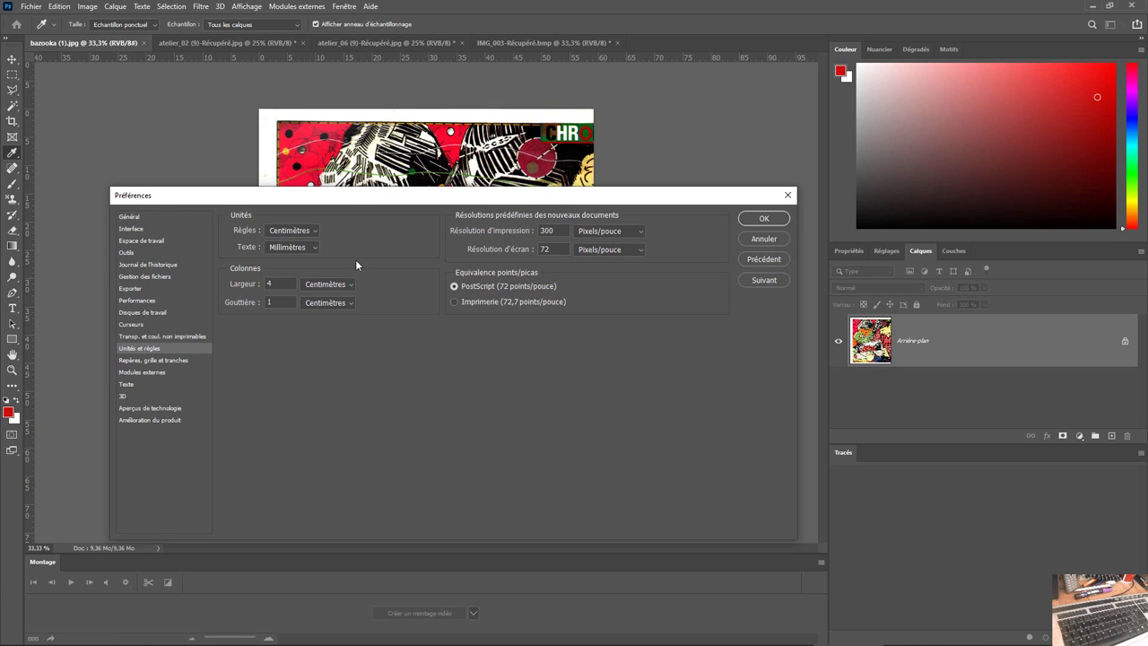
left_click(762, 217)
key("v")
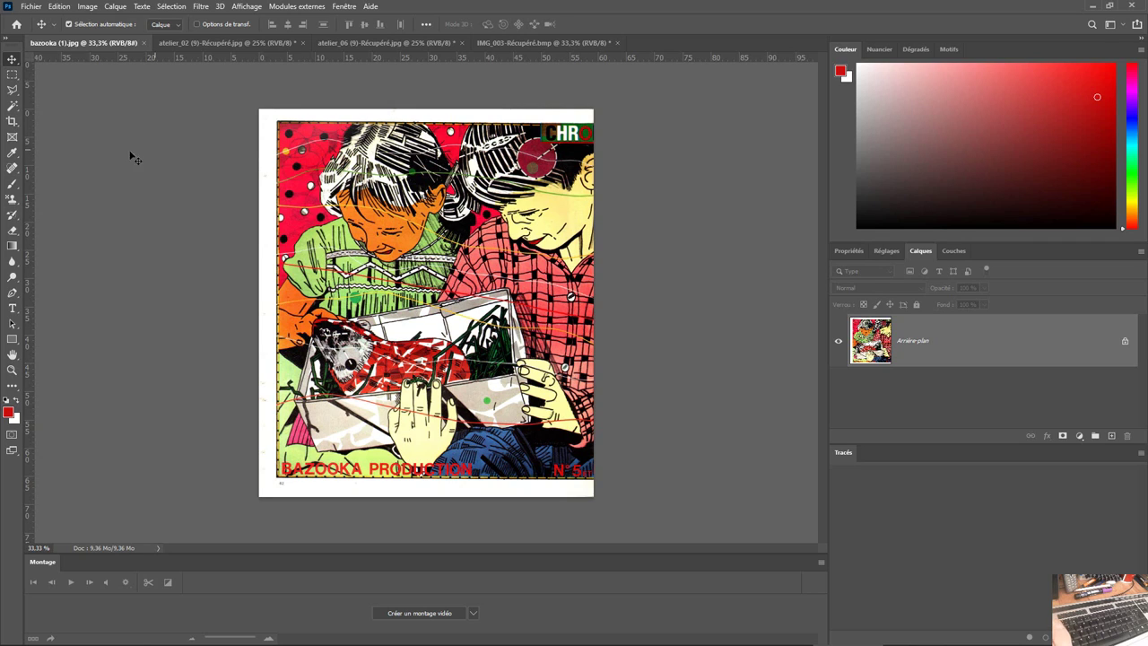
- Reduce and reposition the 21 × 29.7 cm crop frame to exclude the white margins and the bottom caption, and apply the crop
left_click(12, 124)
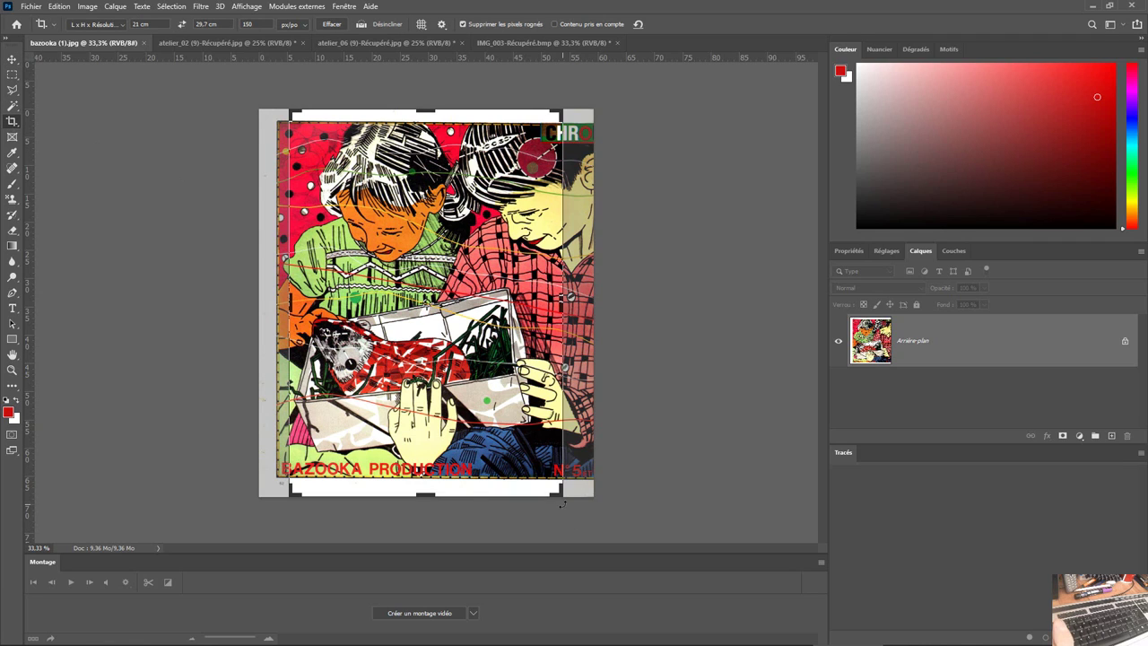
left_click_drag(560, 498, 538, 481)
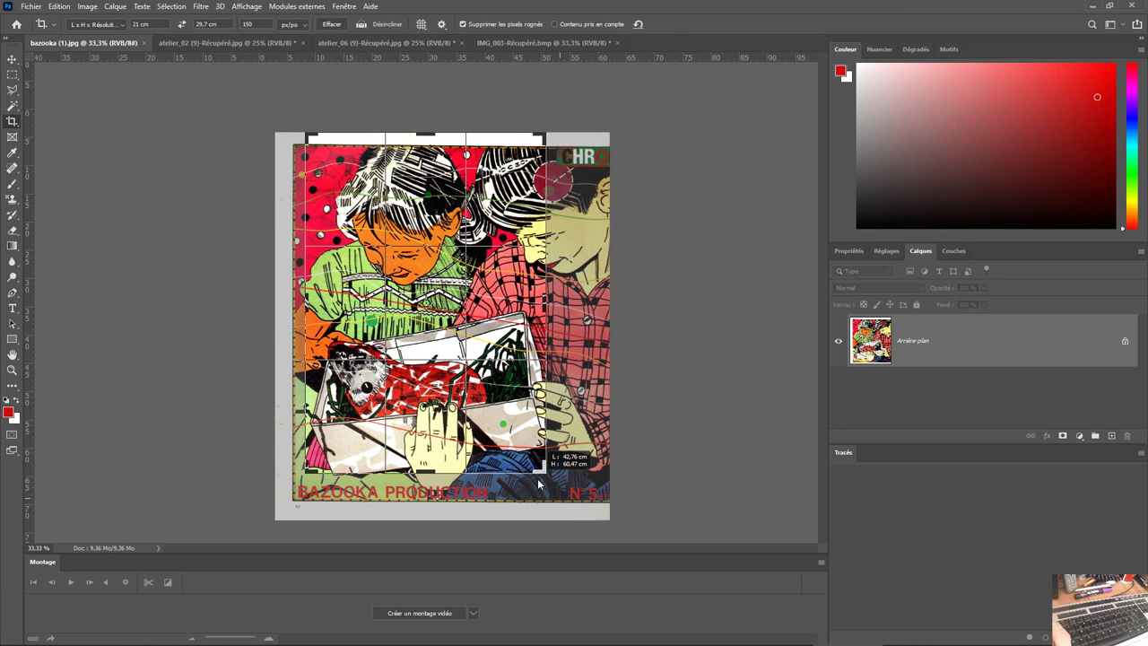
left_click_drag(453, 327, 459, 314)
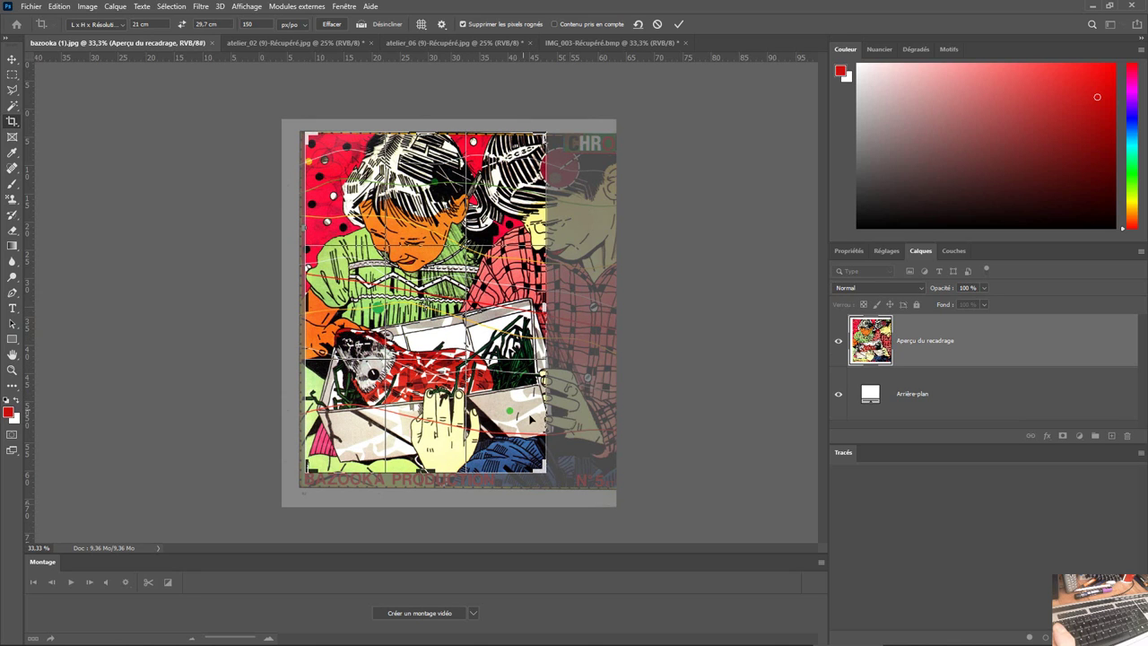
left_click_drag(432, 452, 436, 457)
left_click_drag(512, 436, 500, 412)
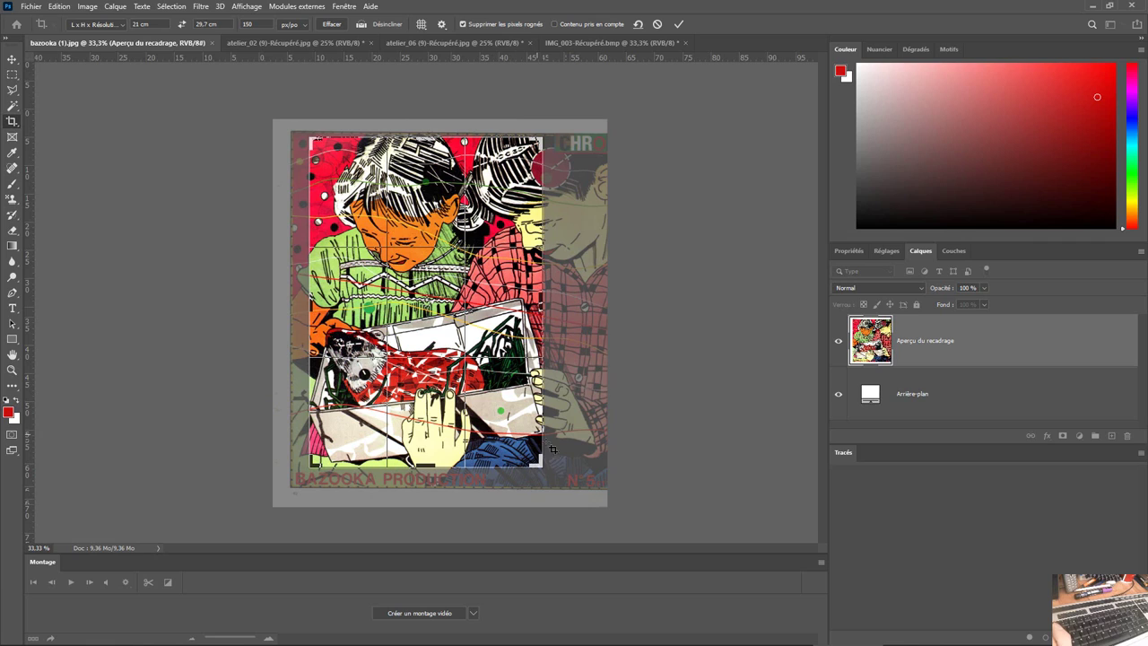
left_click_drag(539, 464, 503, 384)
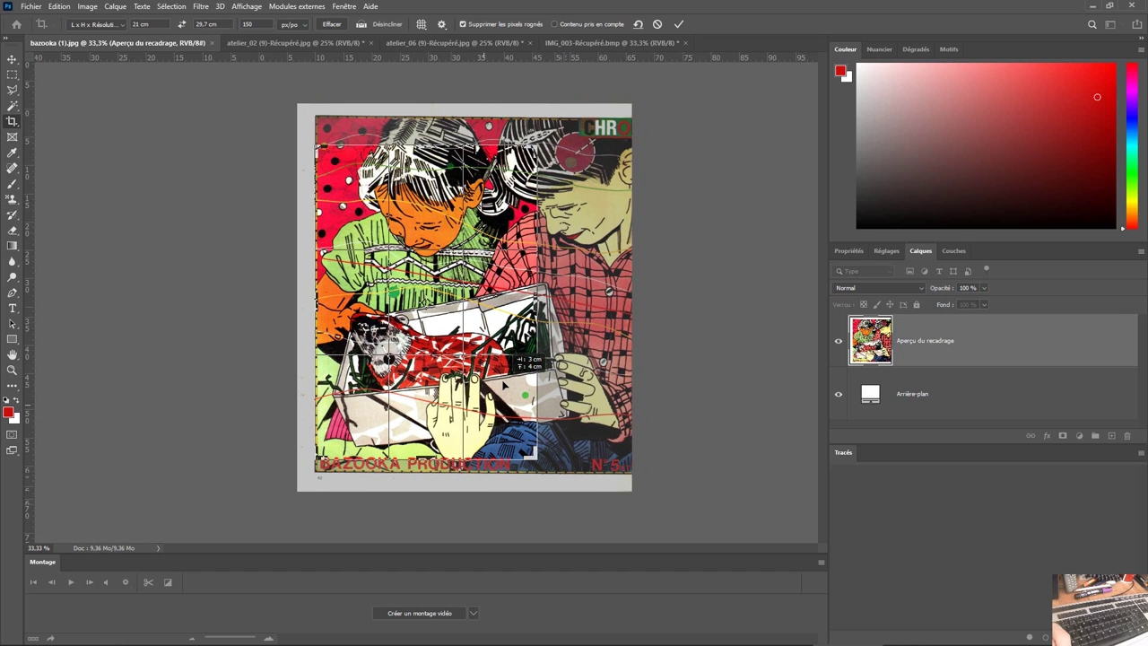
left_click_drag(503, 384, 504, 388)
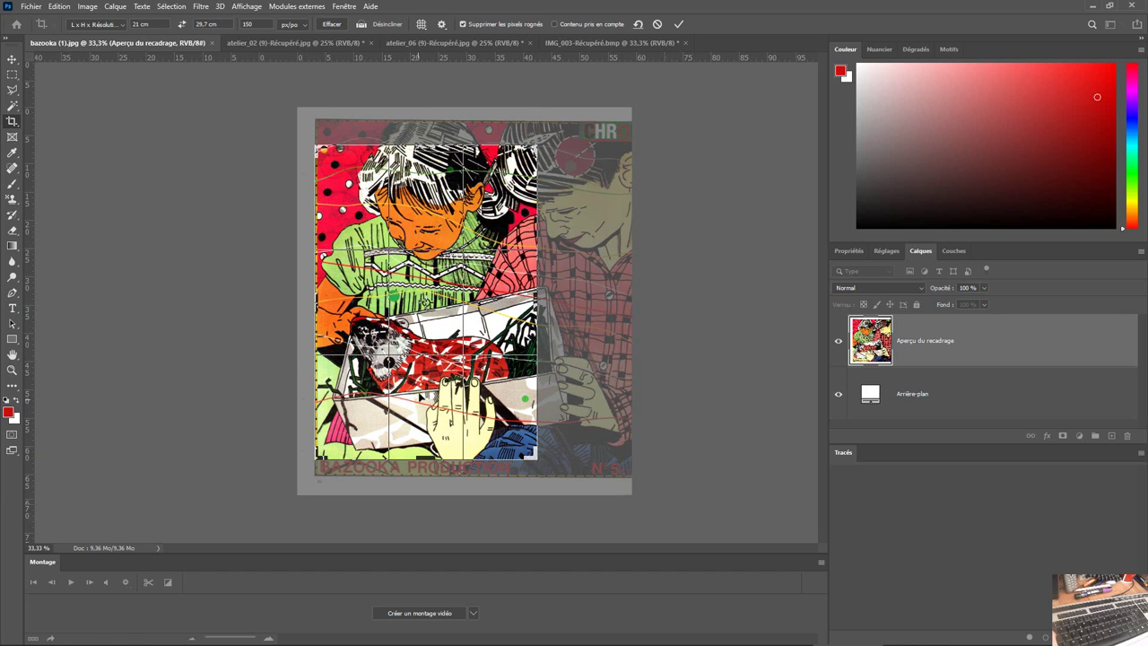
key("Return")
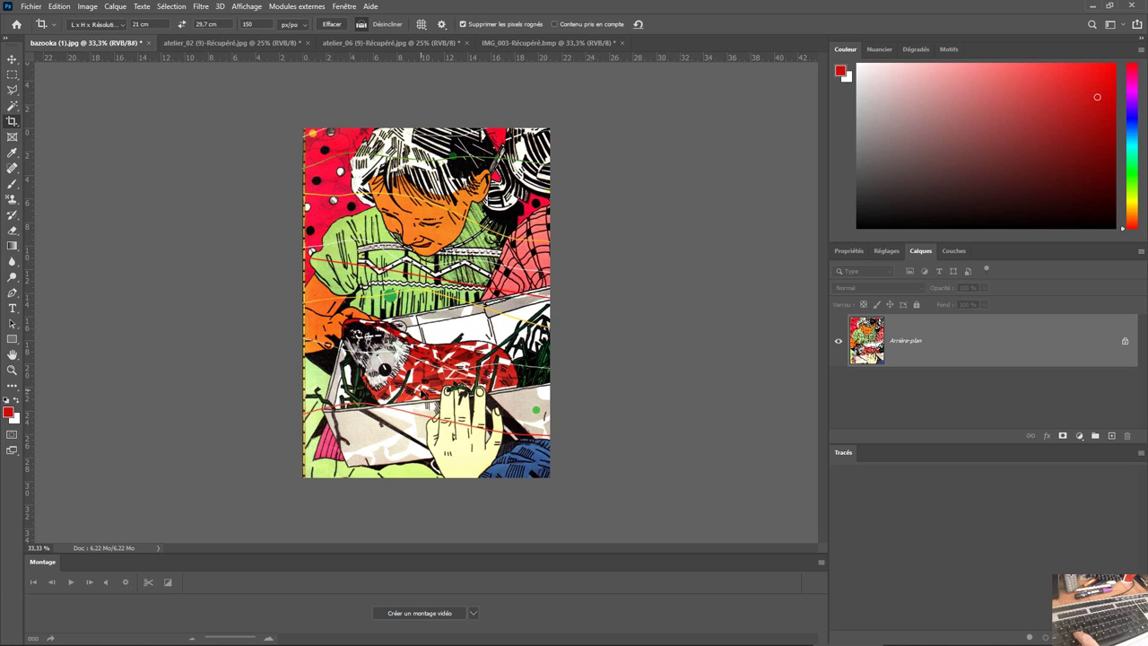
- Save the cropped JPEG at maximum quality 12 and switch to bazooka.indd in InDesign
key("ctrl+s")
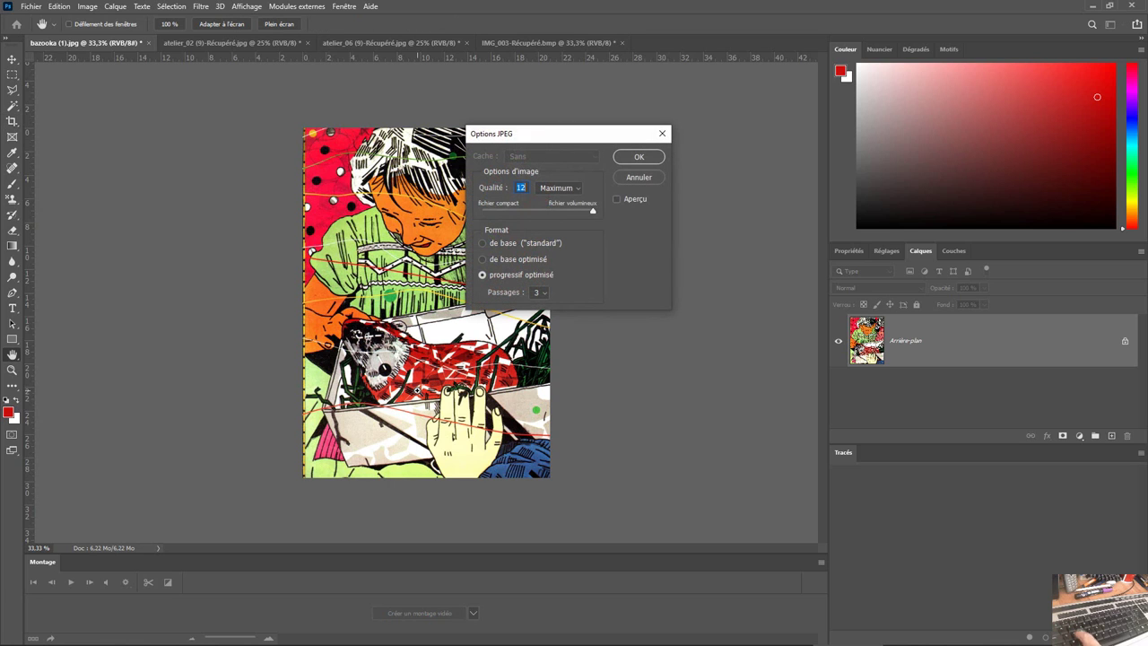
left_click(639, 156)
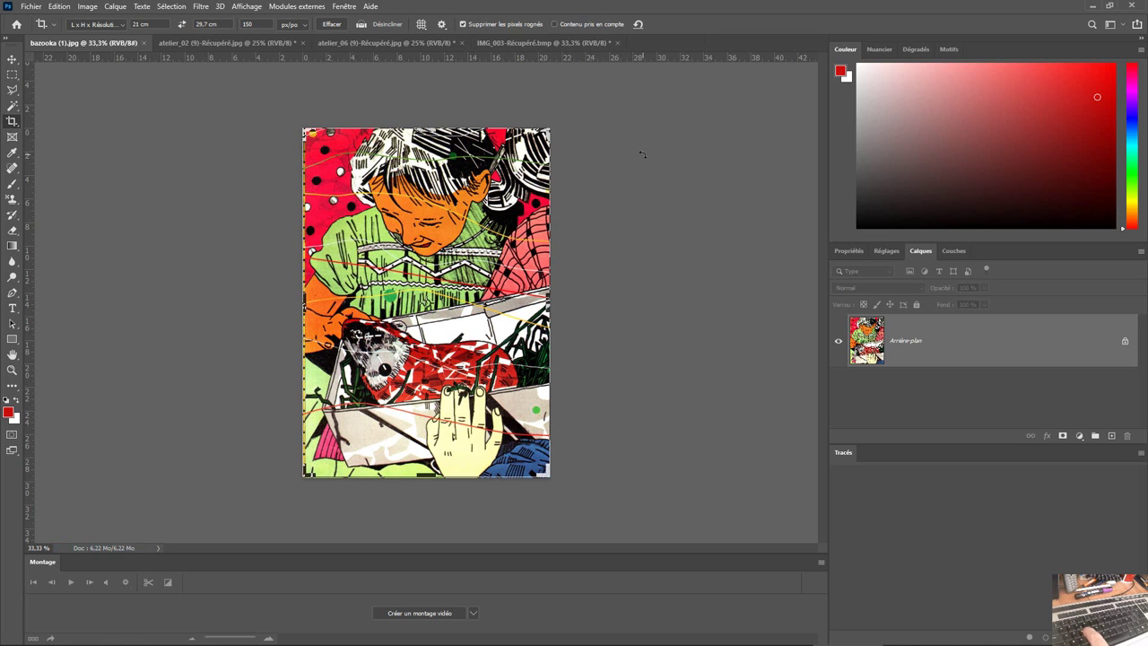
mouse_move(758, 639)
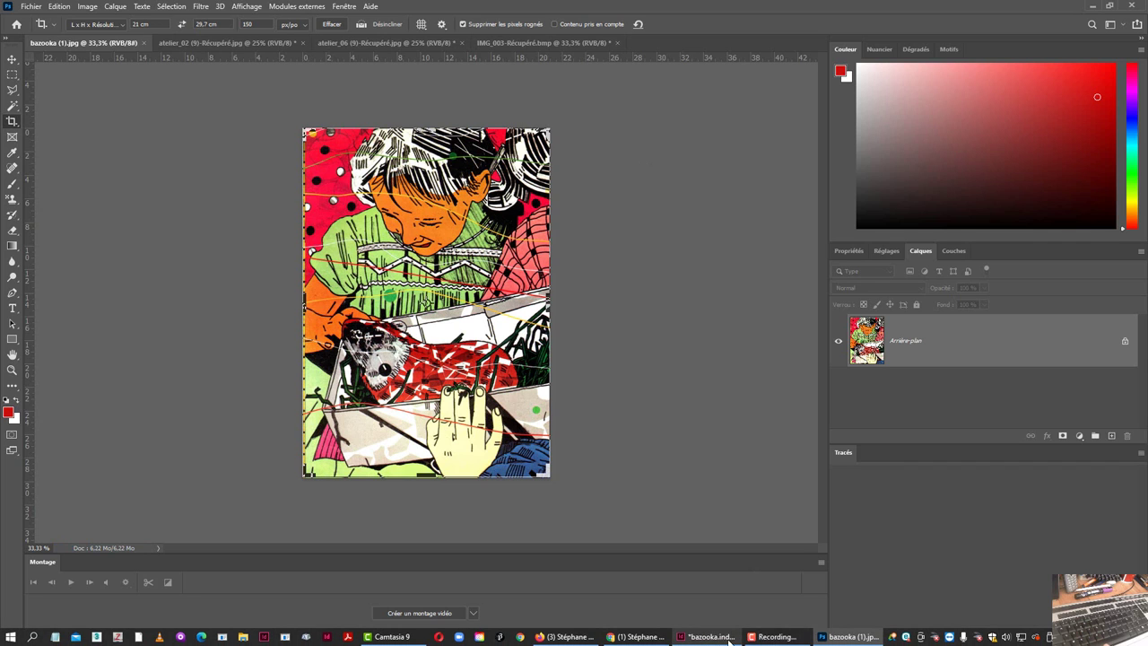
left_click(697, 638)
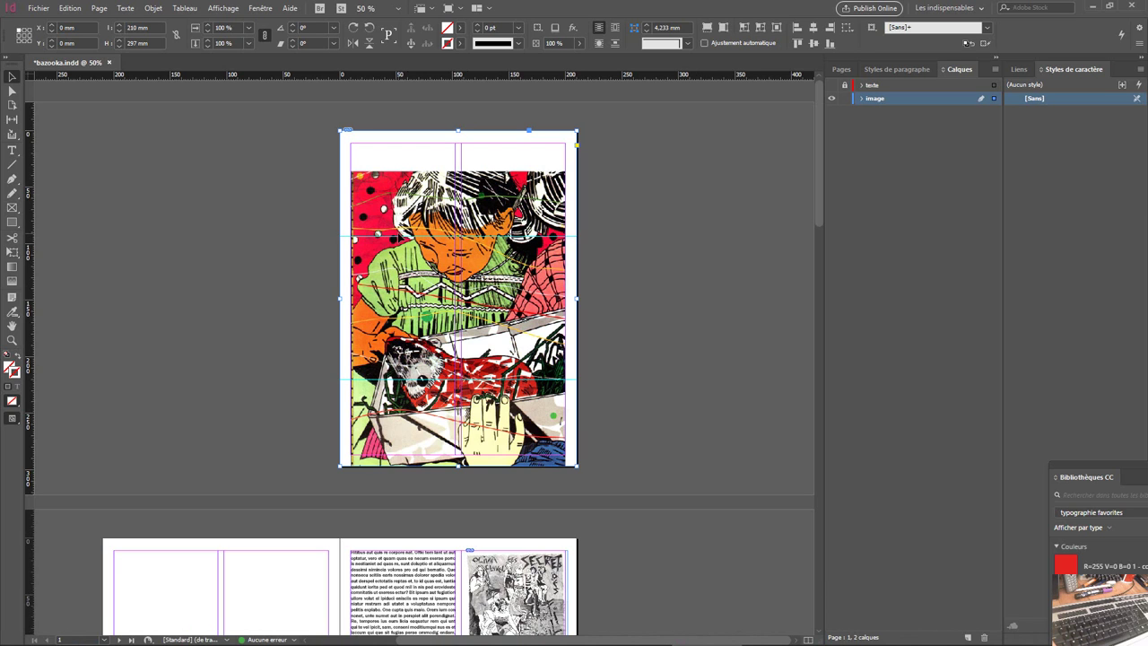
- Fit the cover image proportionally inside its full-page frame
right_click(397, 232)
mouse_move(493, 403)
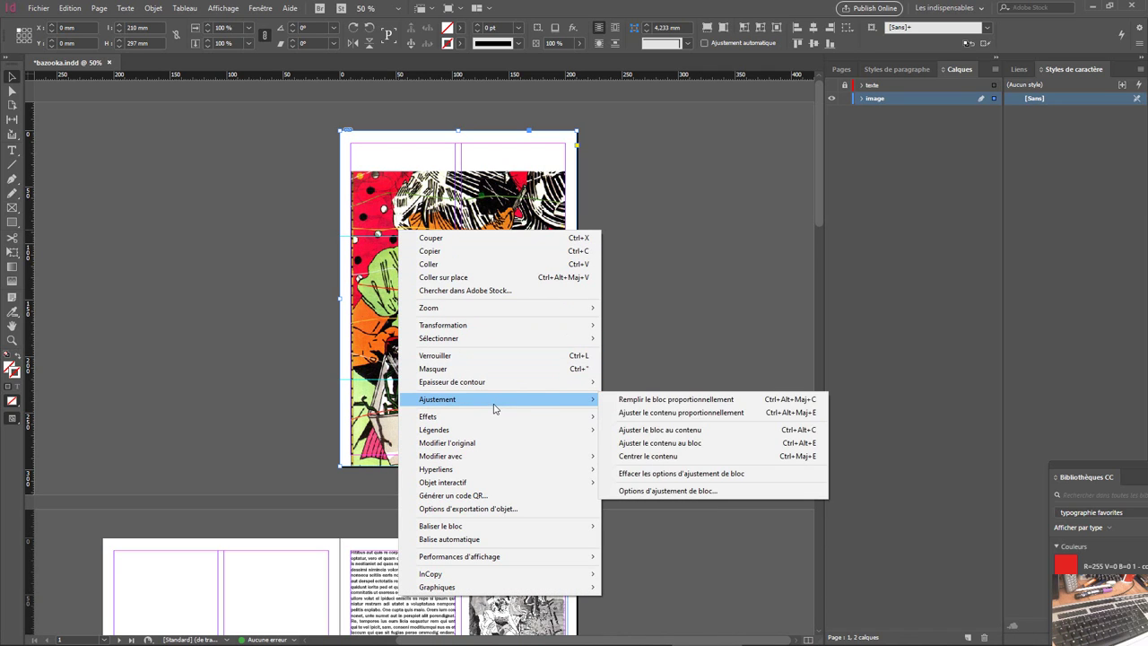
left_click(668, 412)
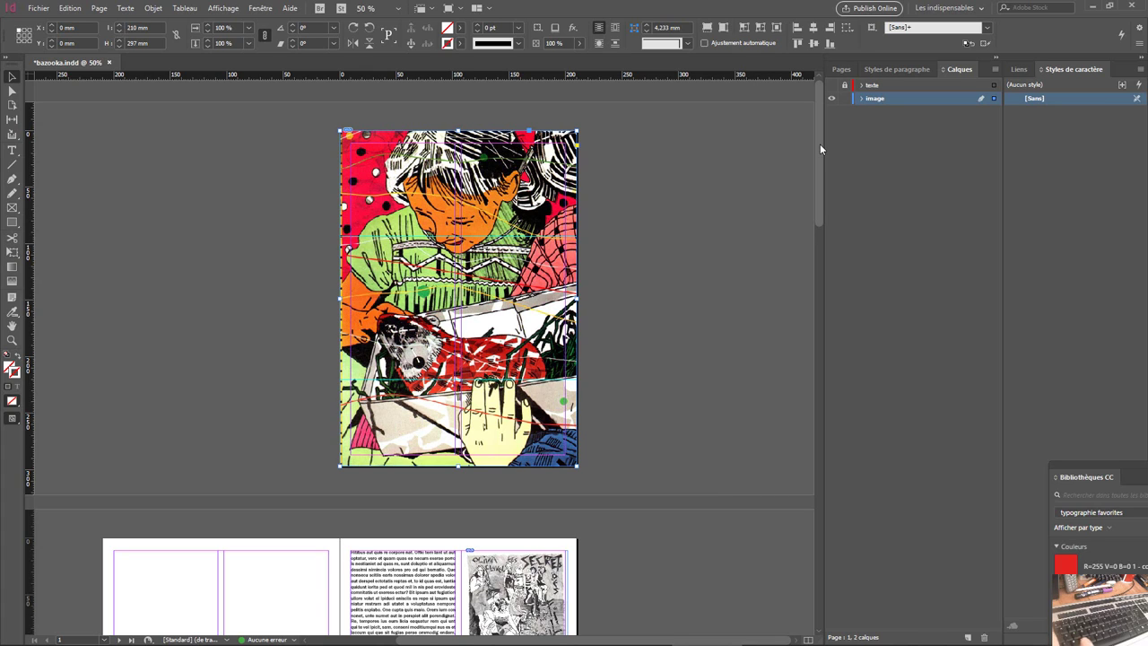
- Show and unlock the texte layer, and lock the image layer so the cover picture cannot be moved
left_click(832, 87)
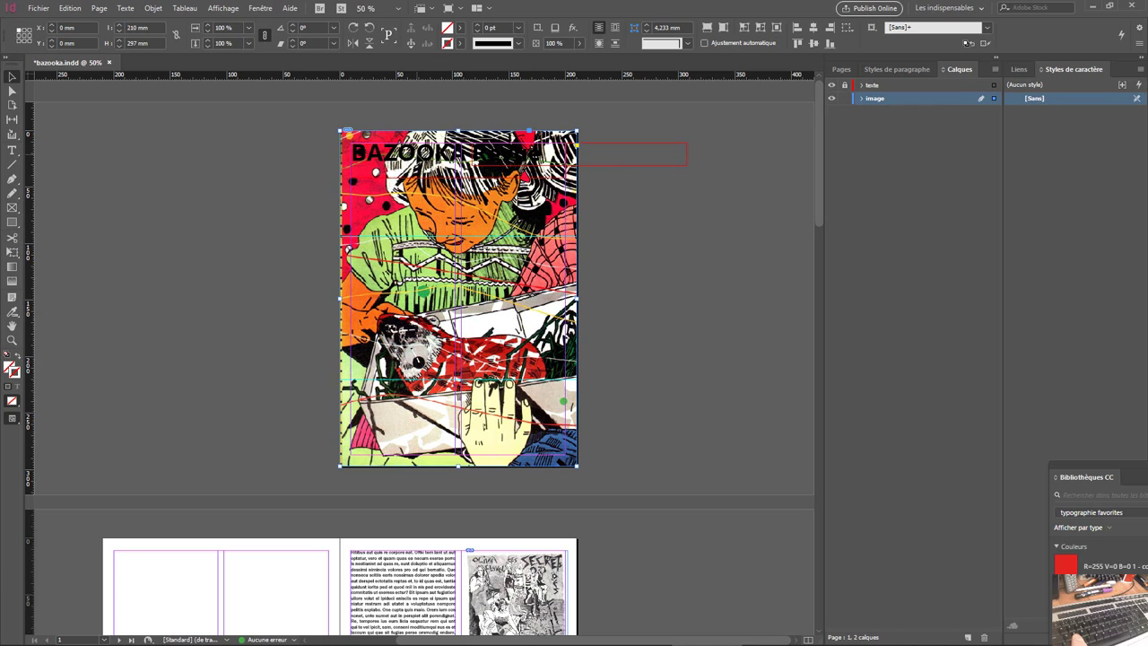
left_click_drag(426, 144, 428, 235)
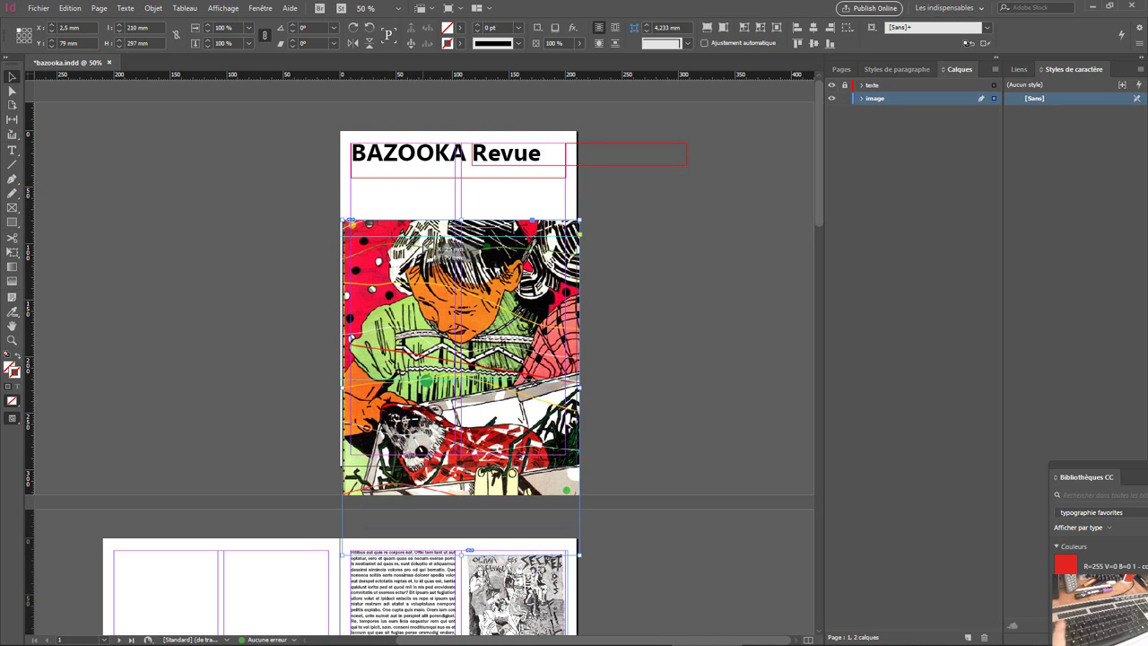
key("ctrl+z")
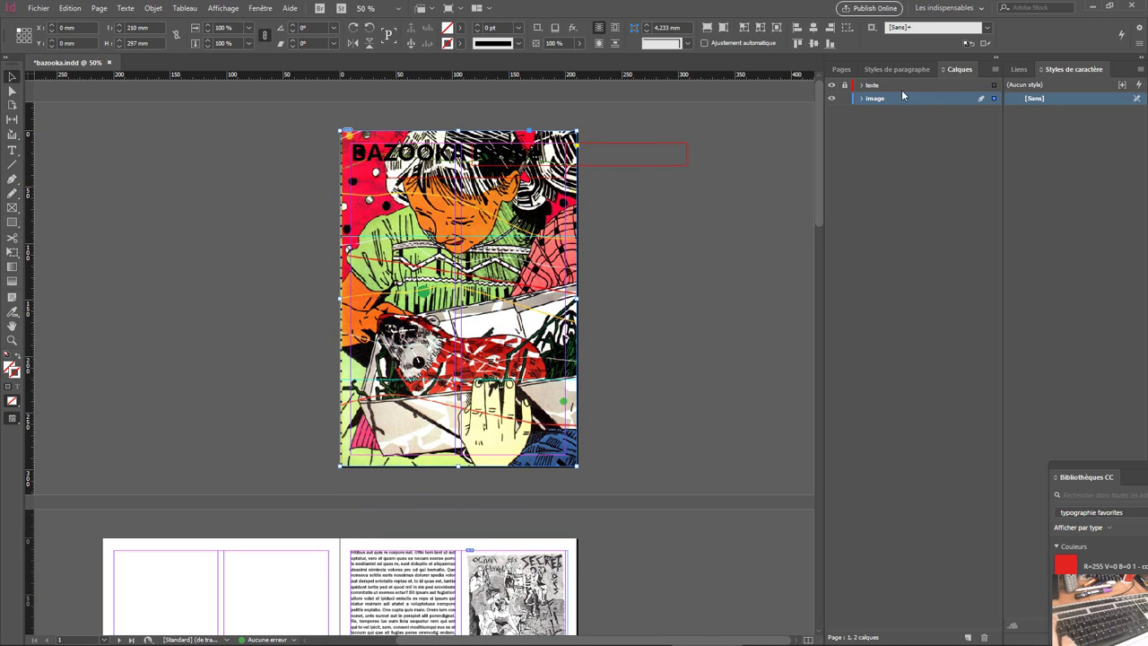
left_click(844, 98)
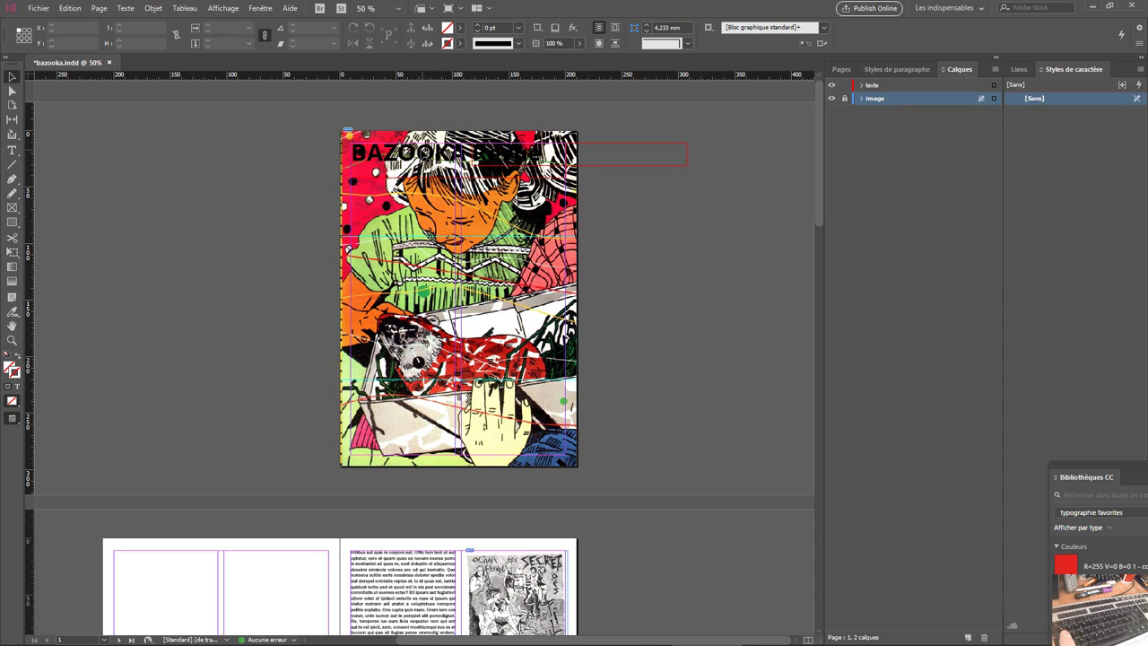
- Fit the BAZOOKA frame to its text, give it a [Papier] fill, and place it on the cover at about X 15 mm, Y 70.5 mm
left_click_drag(429, 156, 162, 239)
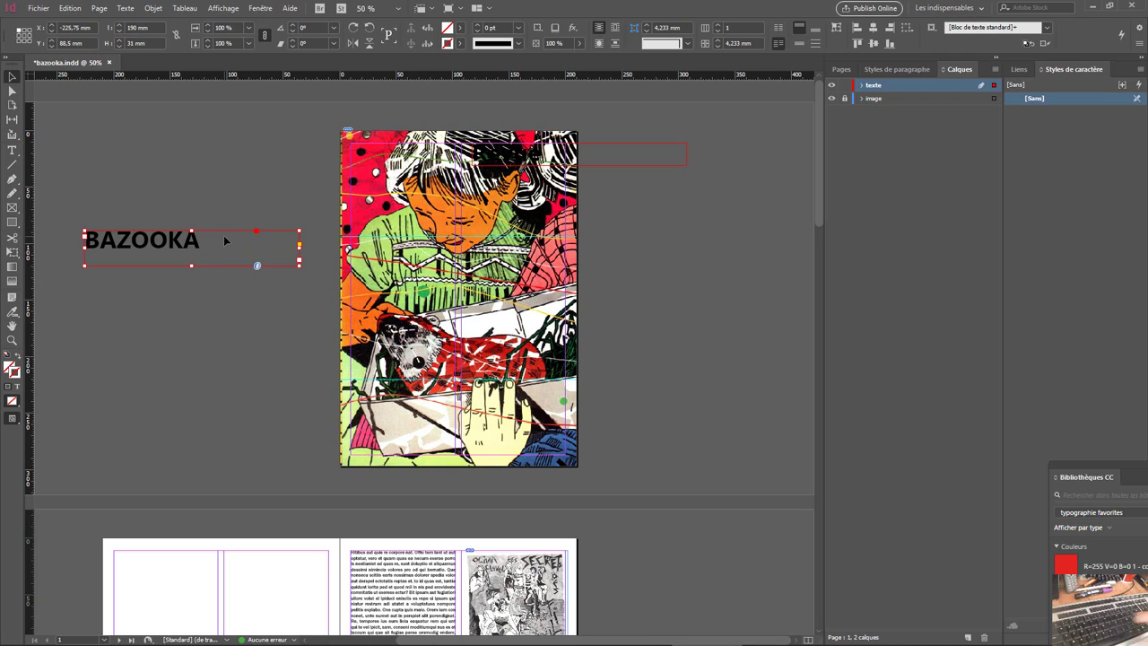
key("ctrl+alt+c")
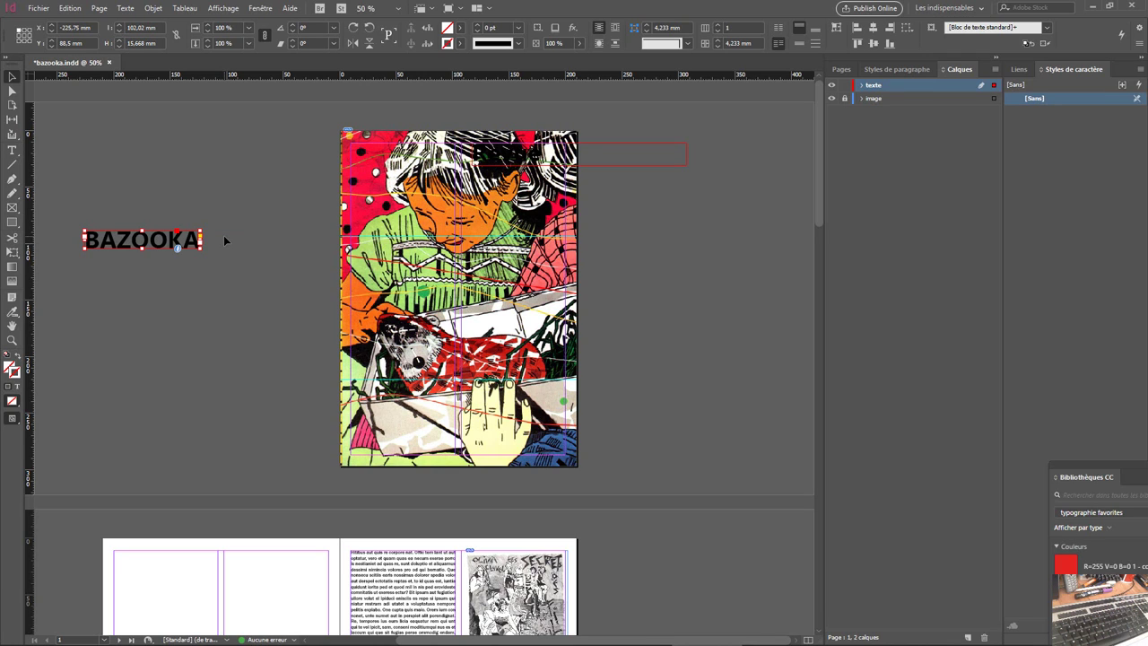
left_click(459, 29)
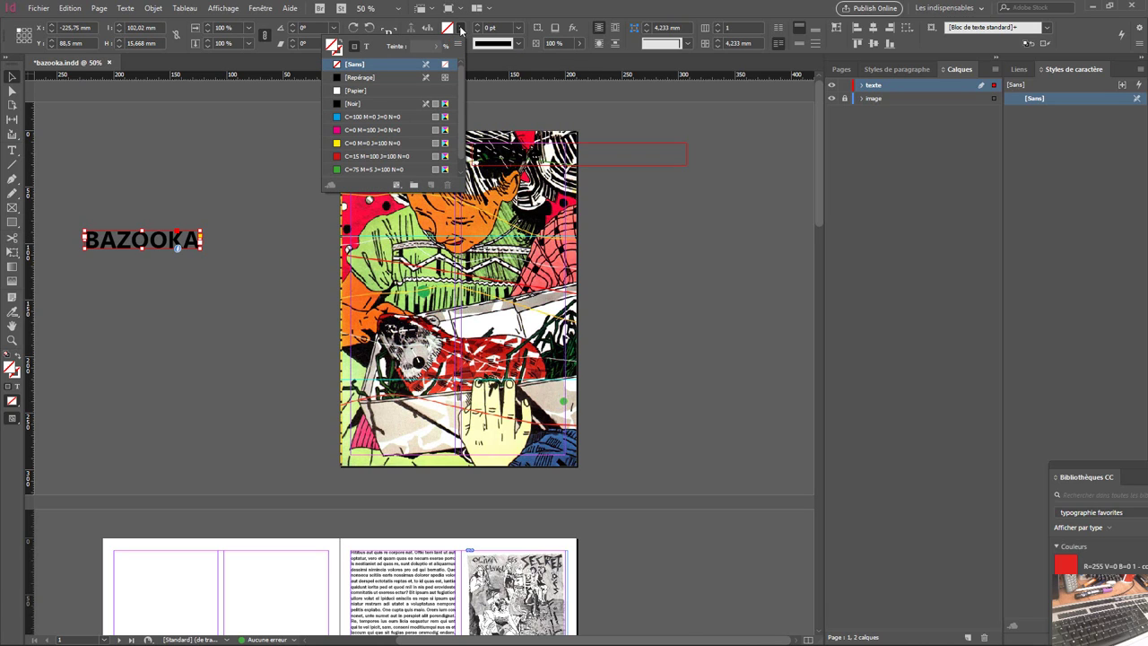
left_click(358, 90)
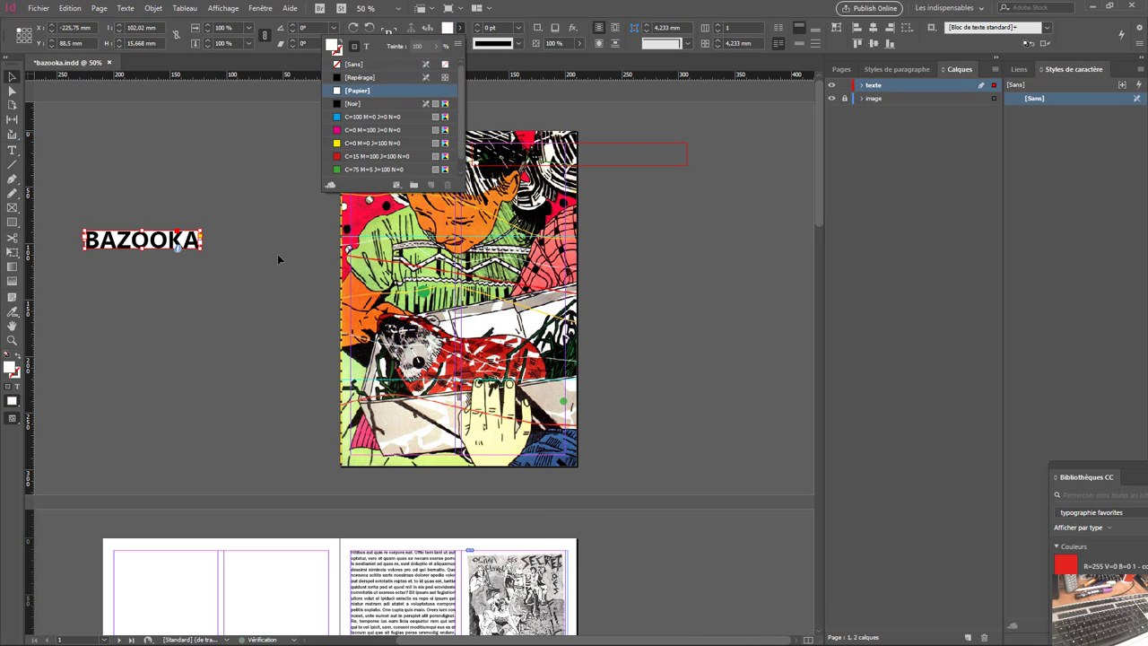
left_click_drag(146, 245, 418, 225)
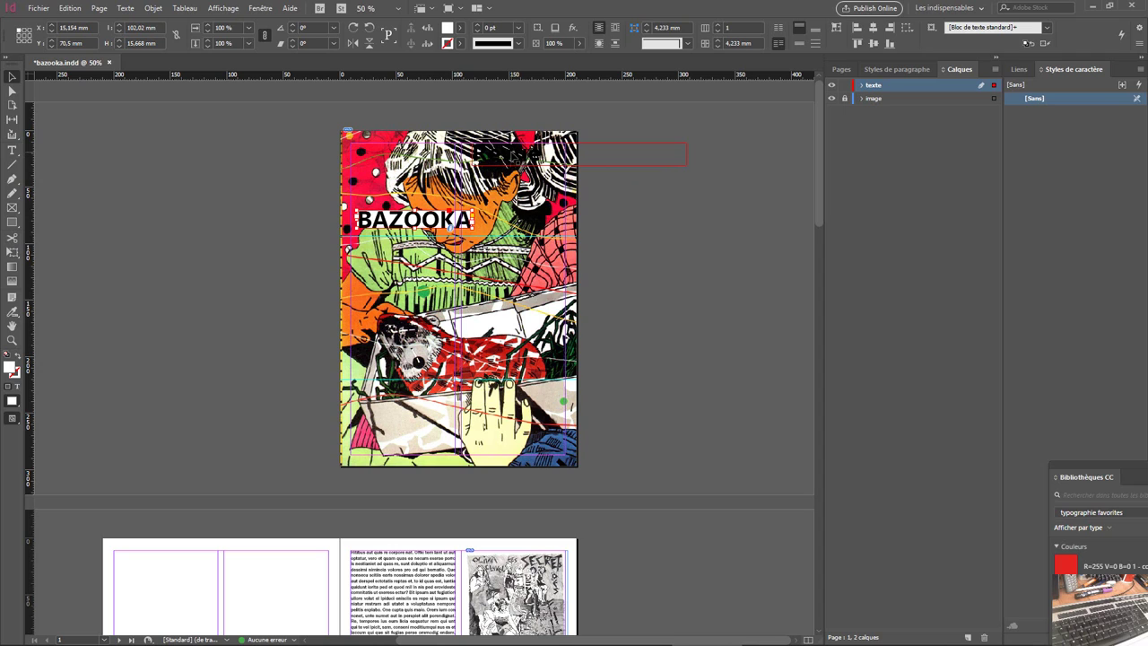
- Move the Revue frame beside BAZOOKA at Y 70.5 mm and fill it with [Papier]
left_click(513, 154)
left_click_drag(513, 154, 533, 221)
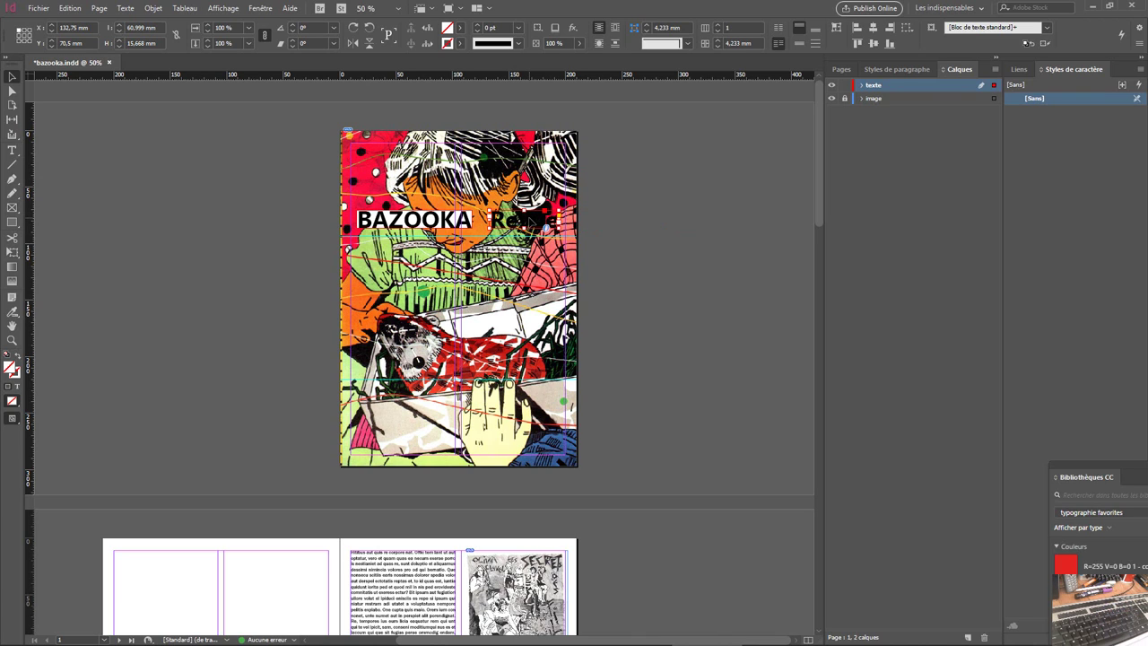
left_click(461, 28)
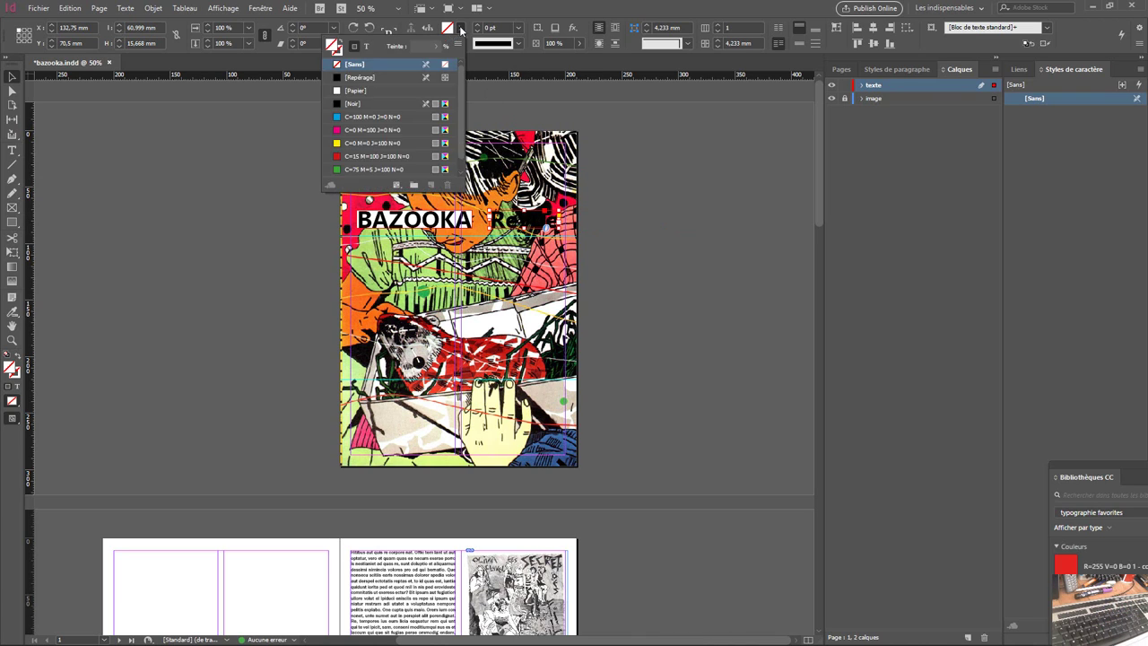
left_click(382, 91)
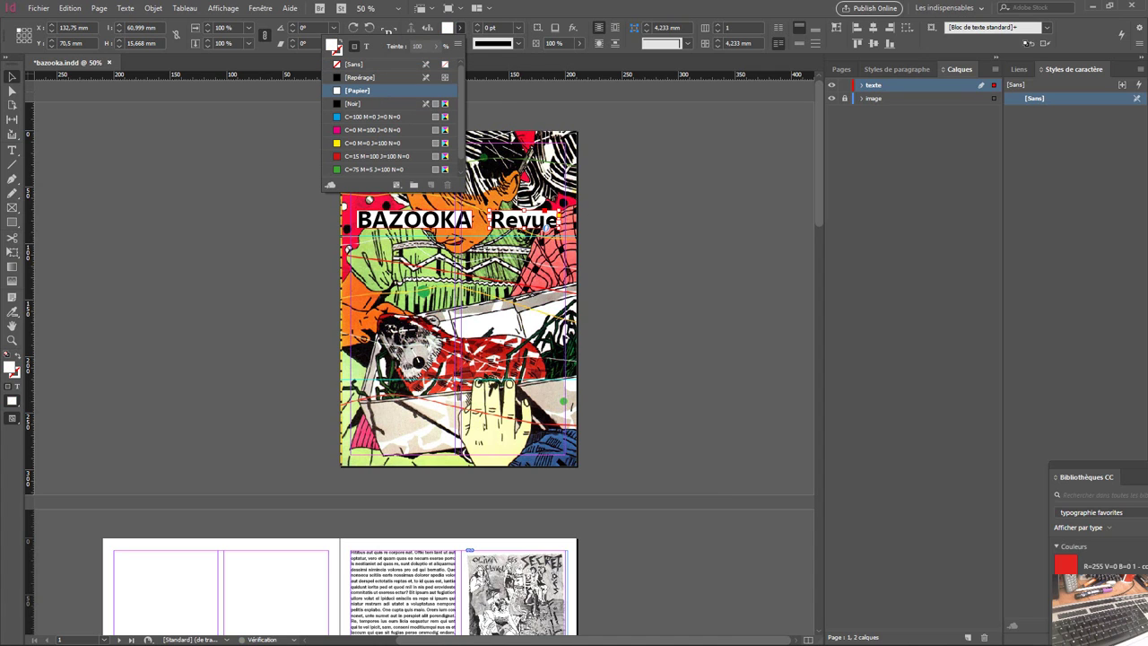
- Stack Revue beneath BAZOOKA mid-cover, with BAZOOKA at about X 12.5 mm, Y 114 mm, and save the document
left_click_drag(524, 219, 411, 285)
left_click_drag(405, 226, 417, 273)
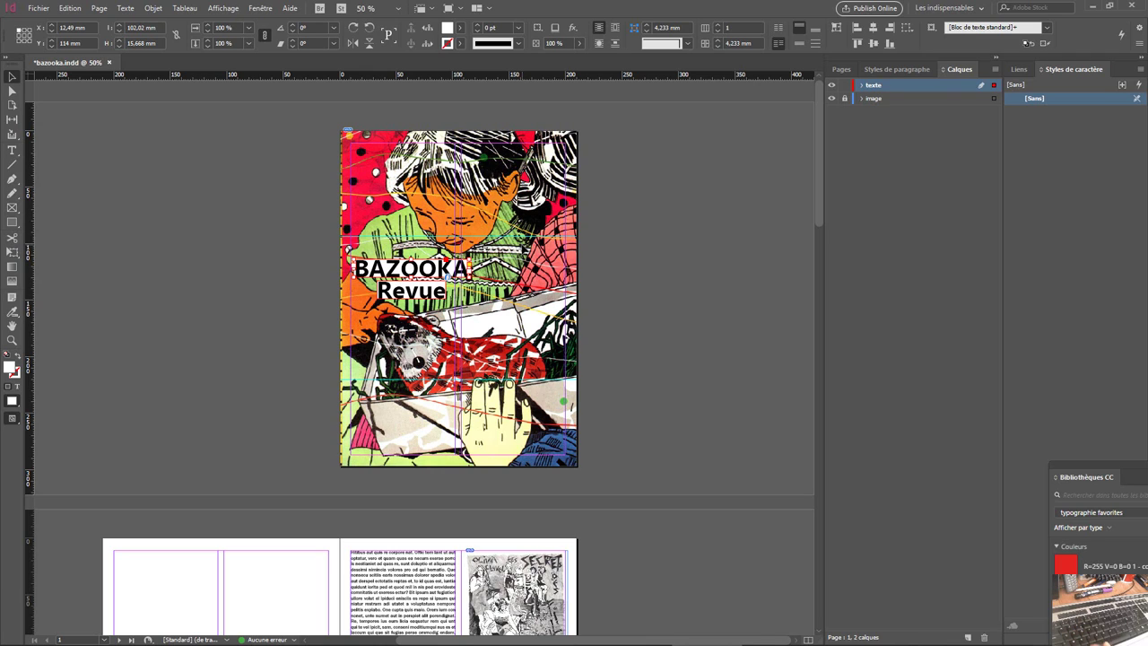
key("ctrl+s")
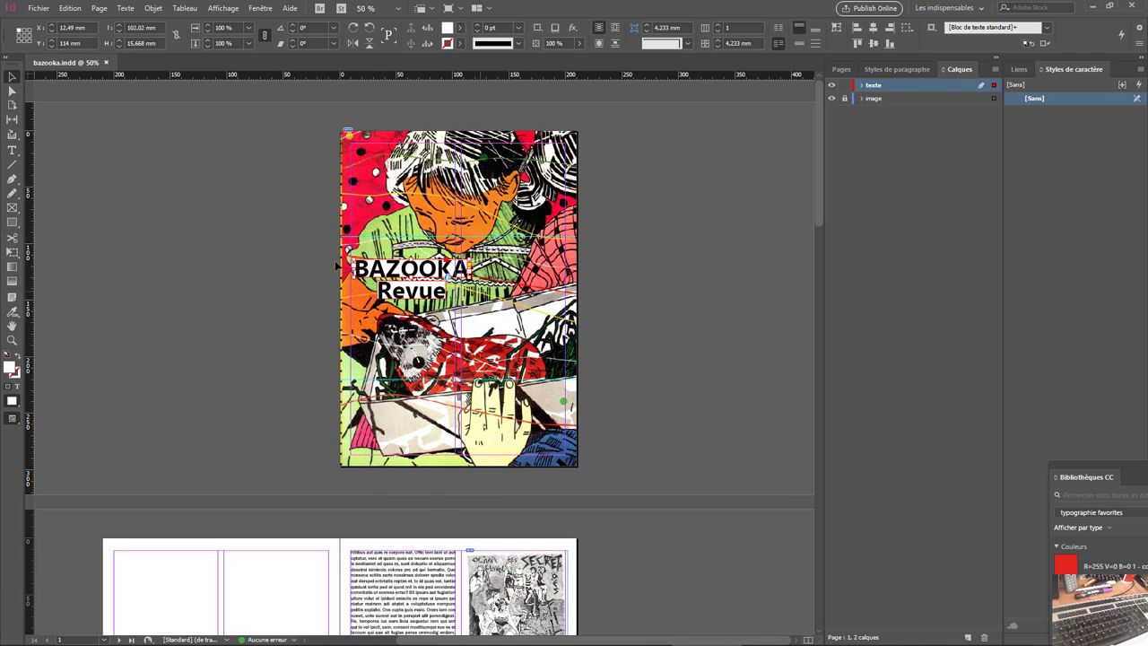